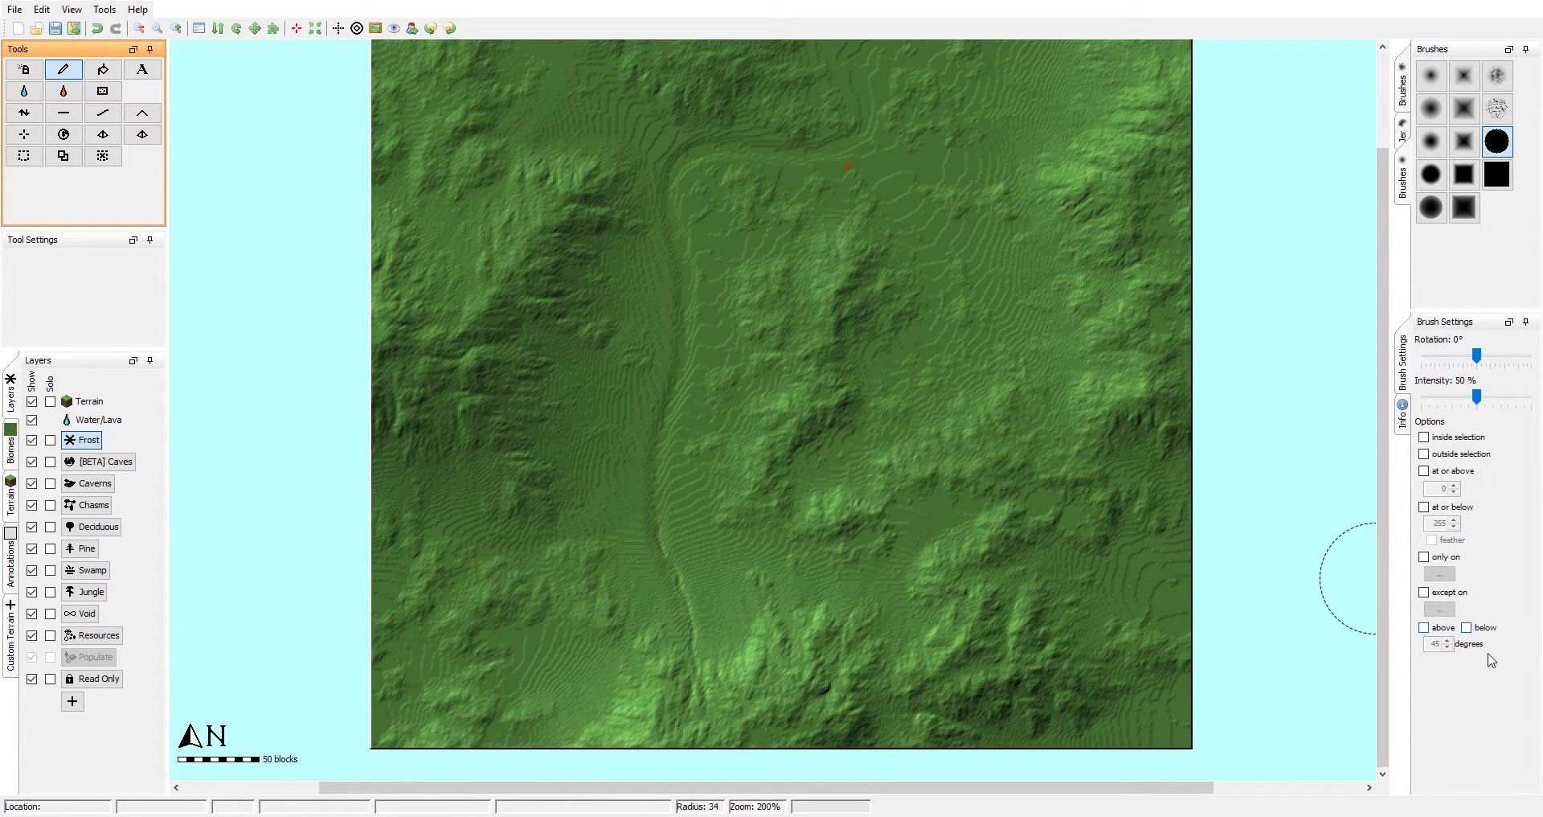
middle_click_drag(832, 145, 763, 316)
middle_click_drag(425, 285, 452, 228)
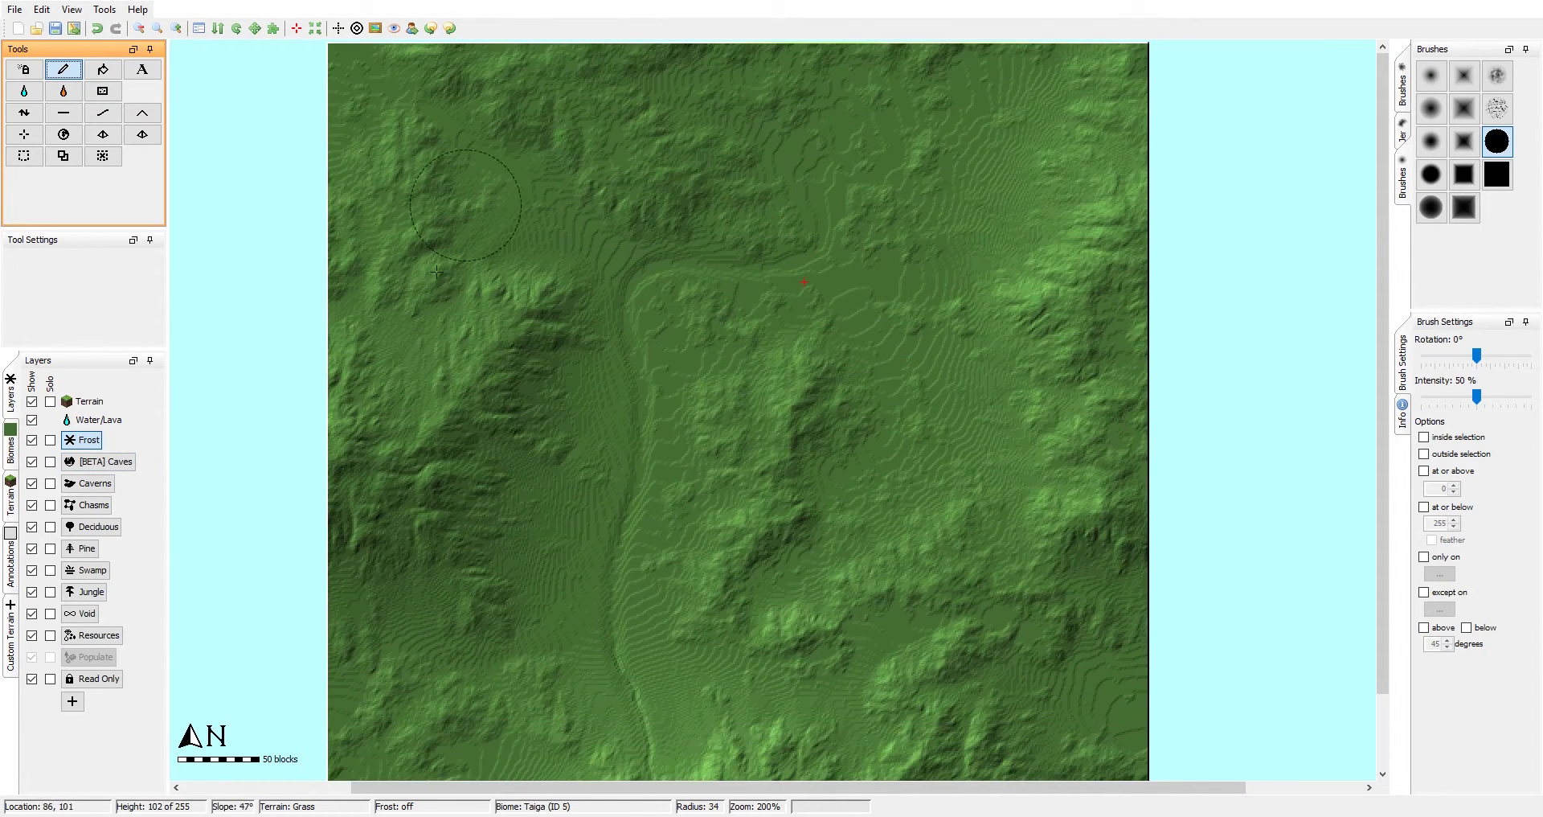
middle_click_drag(951, 391, 957, 368)
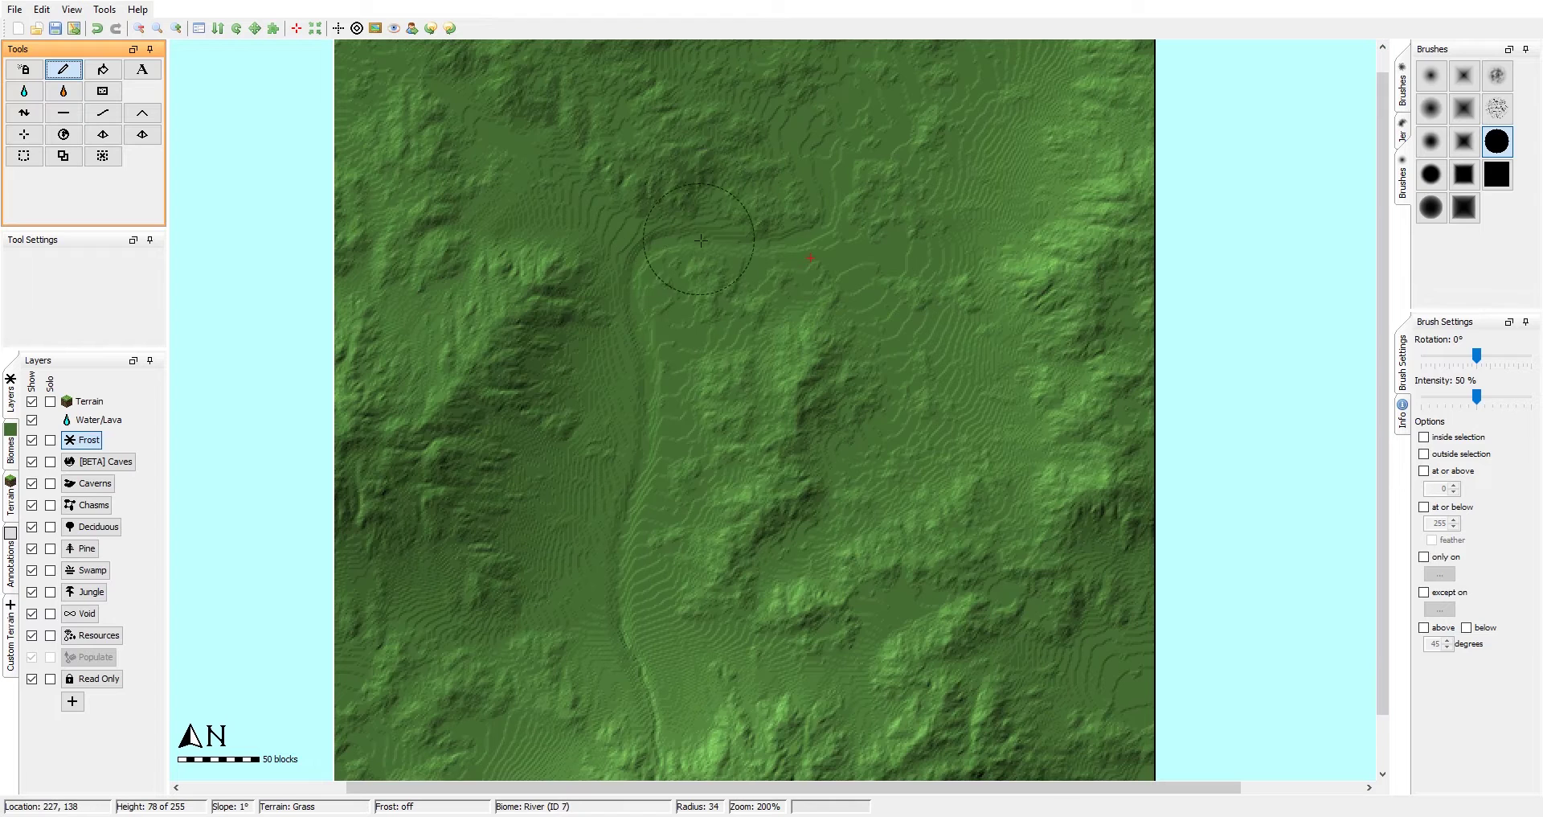
middle_click_drag(487, 341, 490, 324)
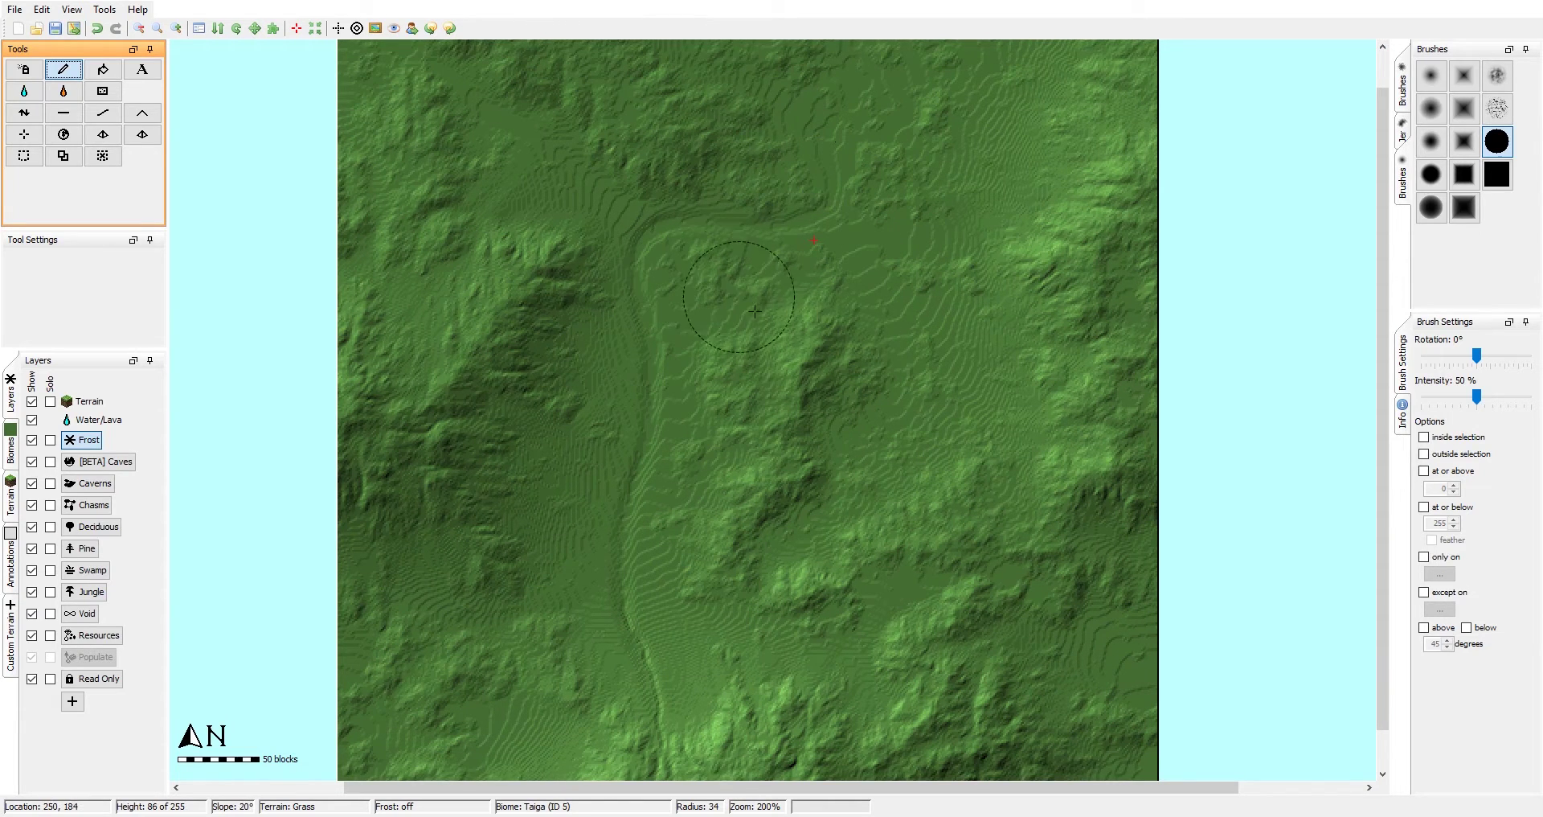
Step: Paint Stone terrain over the western mountains with a radius 74 brush limited to slopes above 45 degrees
left_click(24, 506)
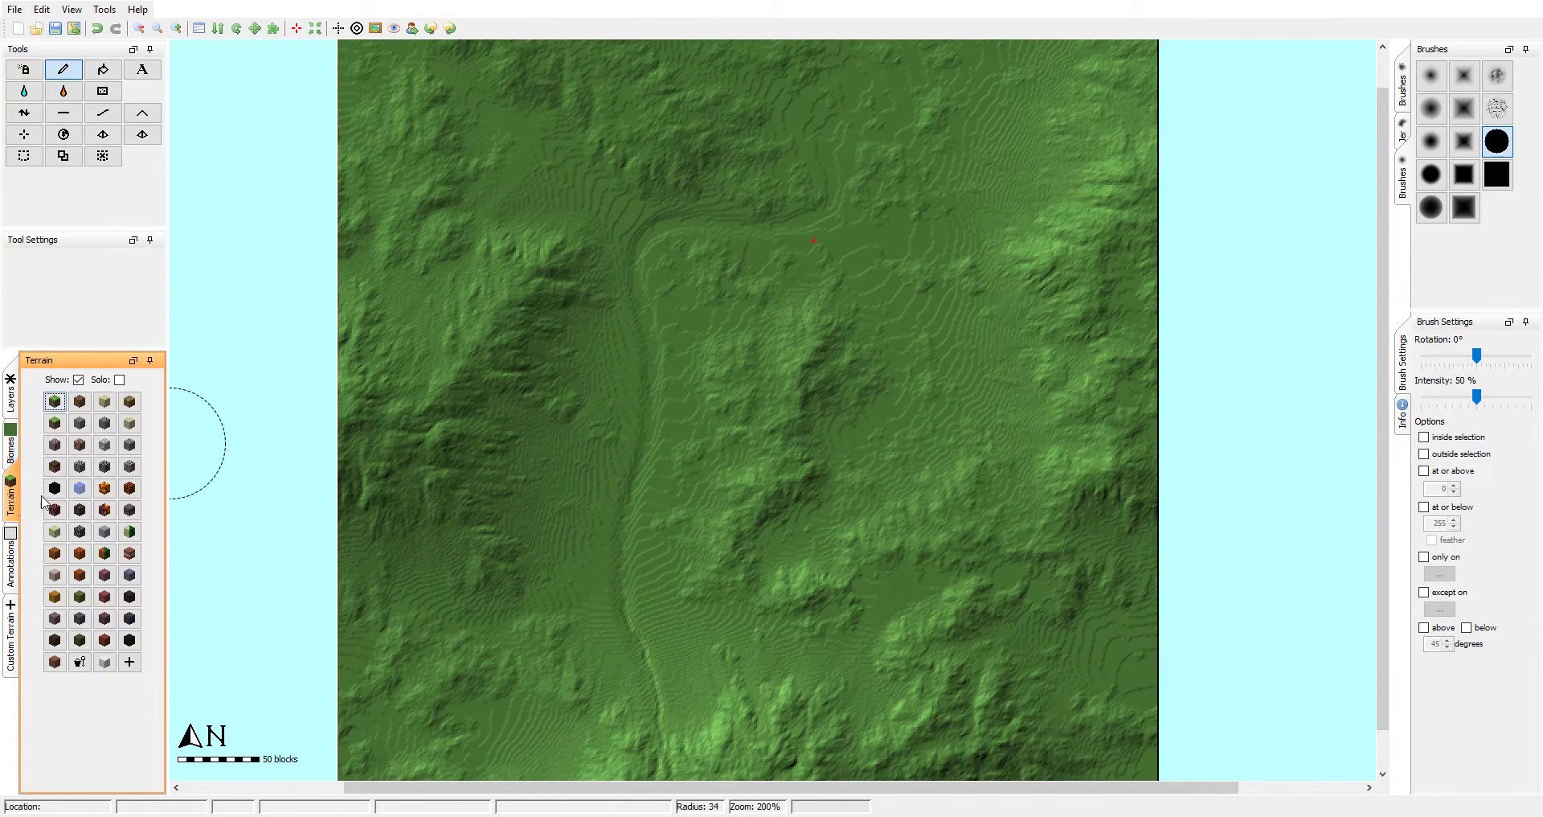
middle_click_drag(475, 362, 513, 378)
middle_click_drag(651, 351, 611, 271)
middle_click_drag(848, 281, 735, 314)
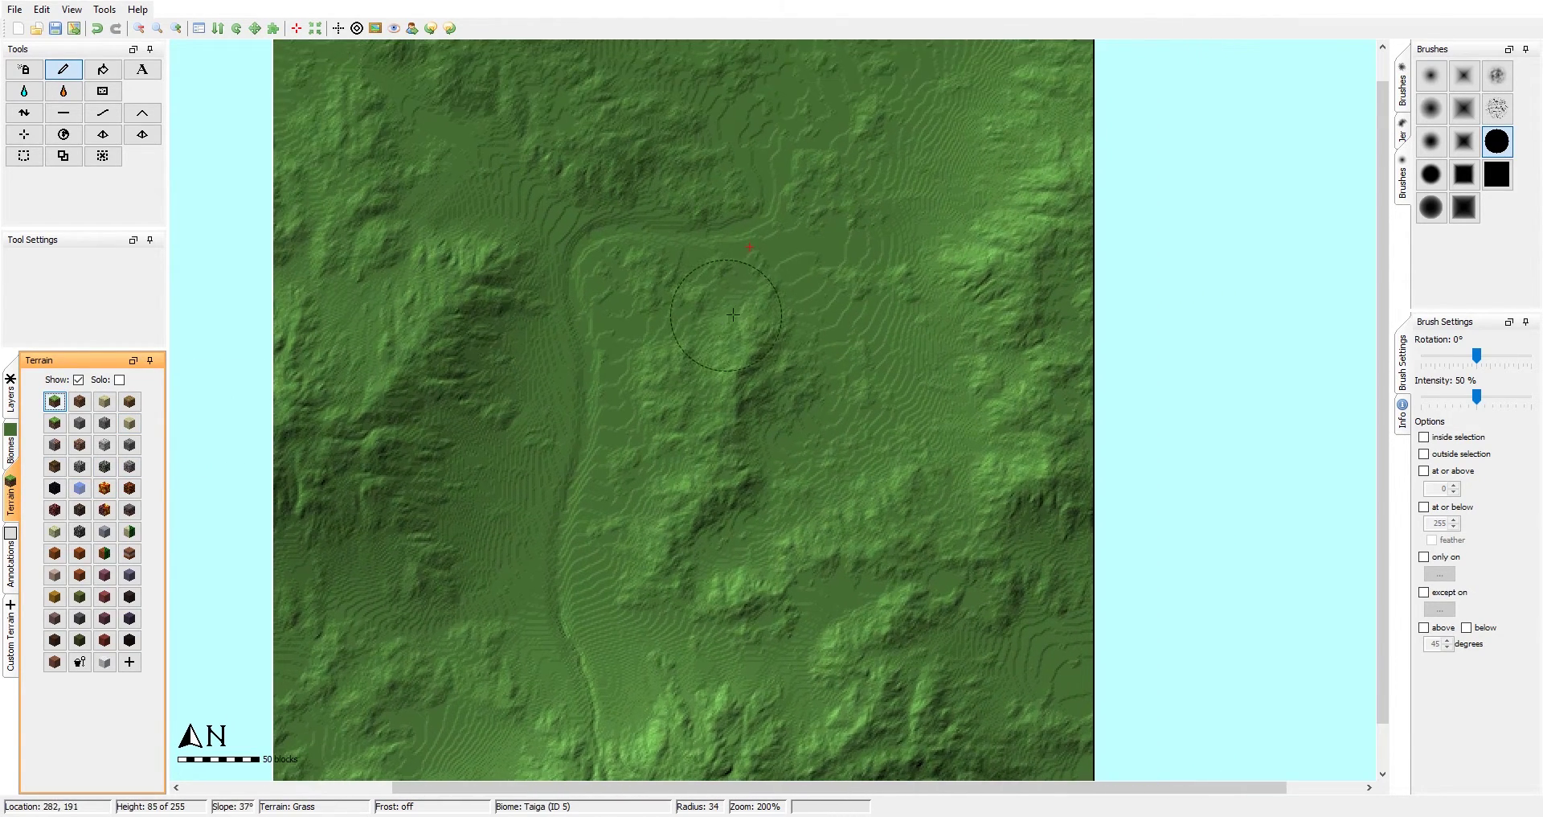
middle_click_drag(518, 230, 542, 208)
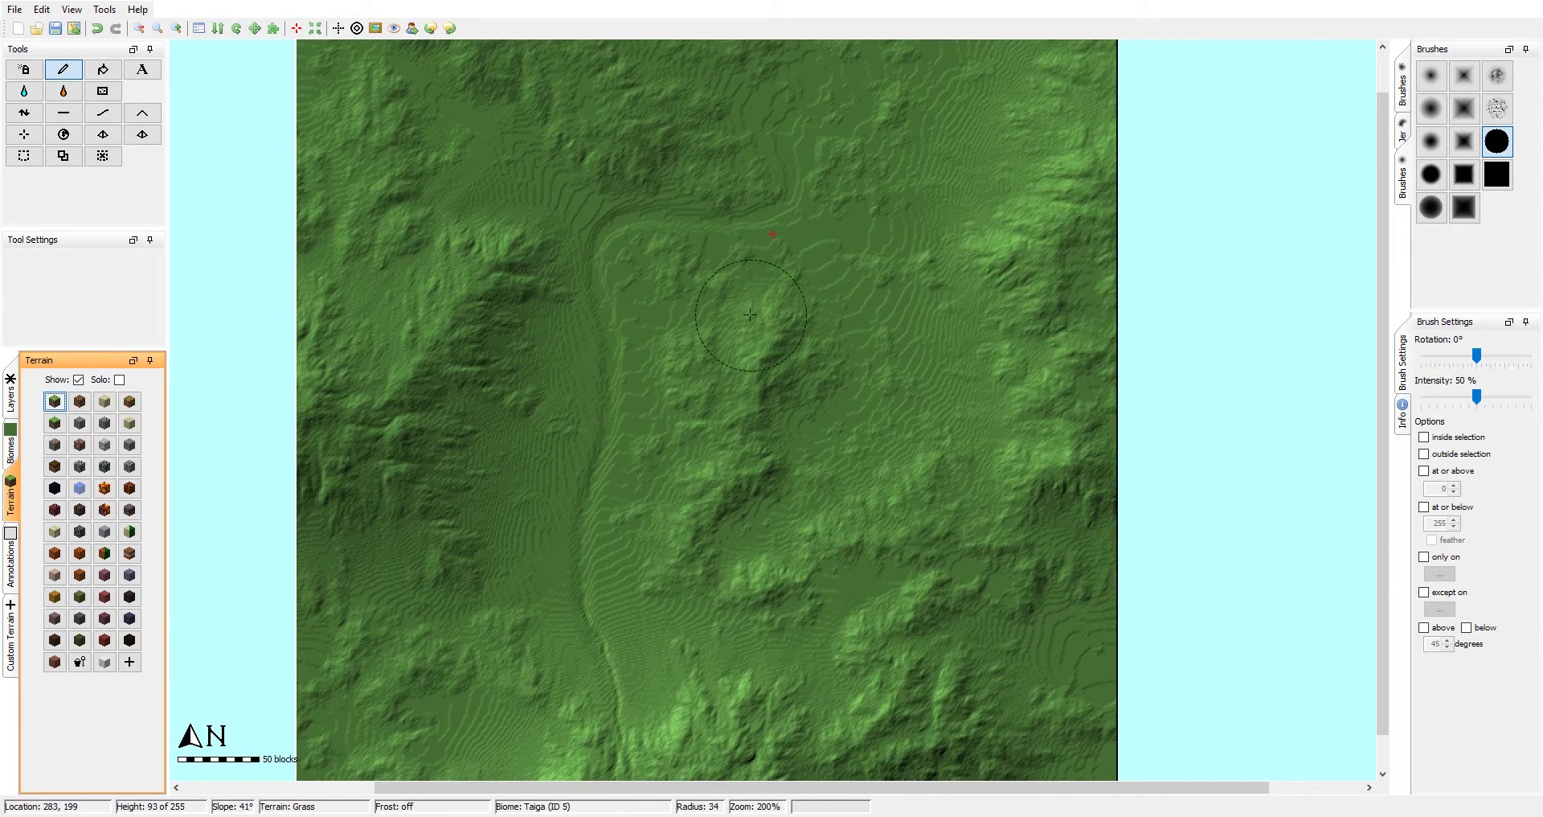
left_click_drag(609, 323, 639, 317)
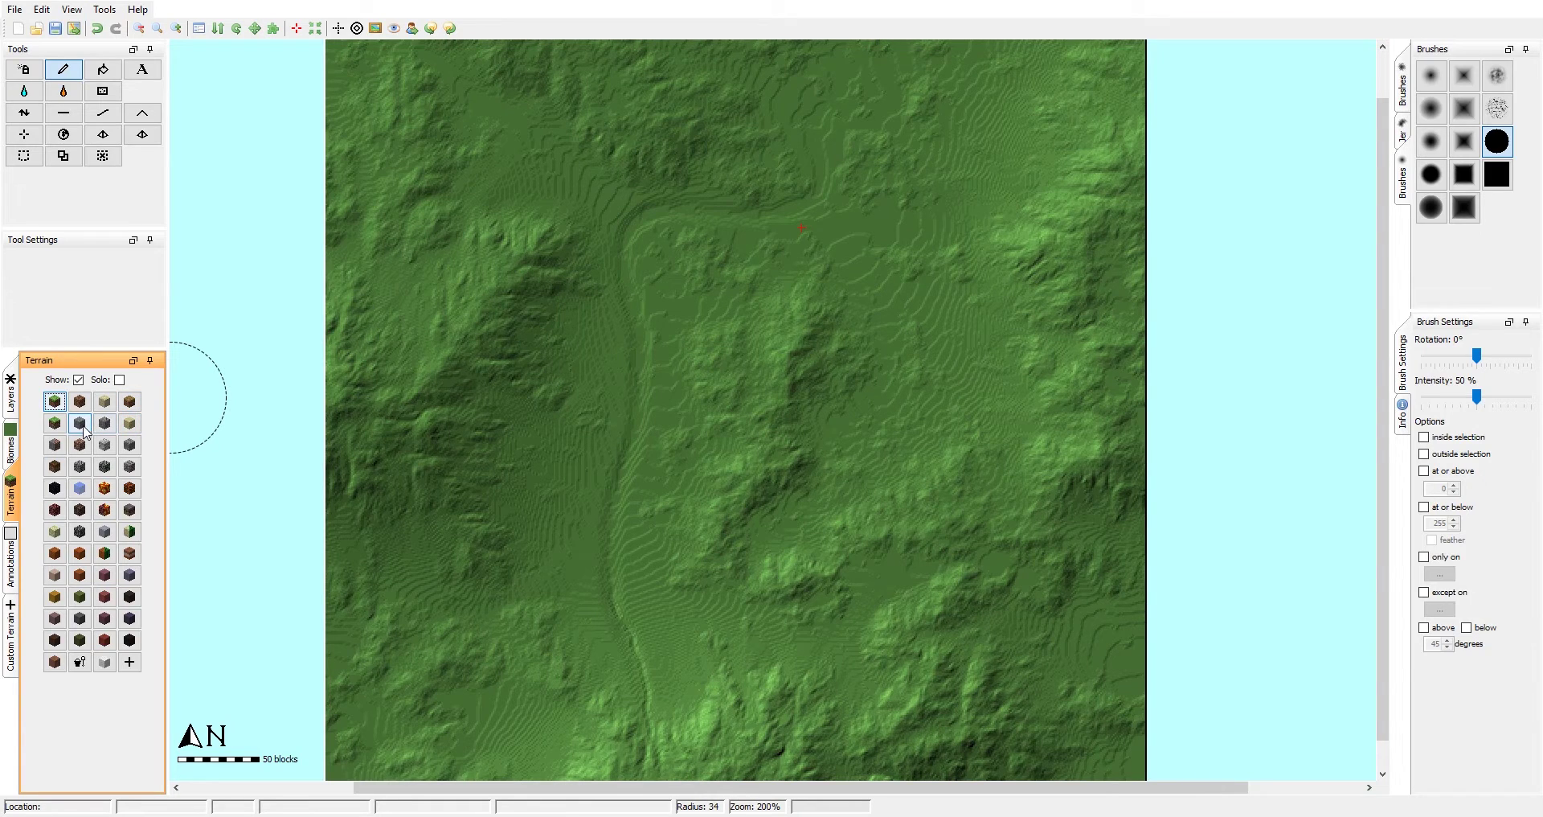
middle_click_drag(601, 240, 683, 236)
middle_click_drag(489, 428, 485, 396)
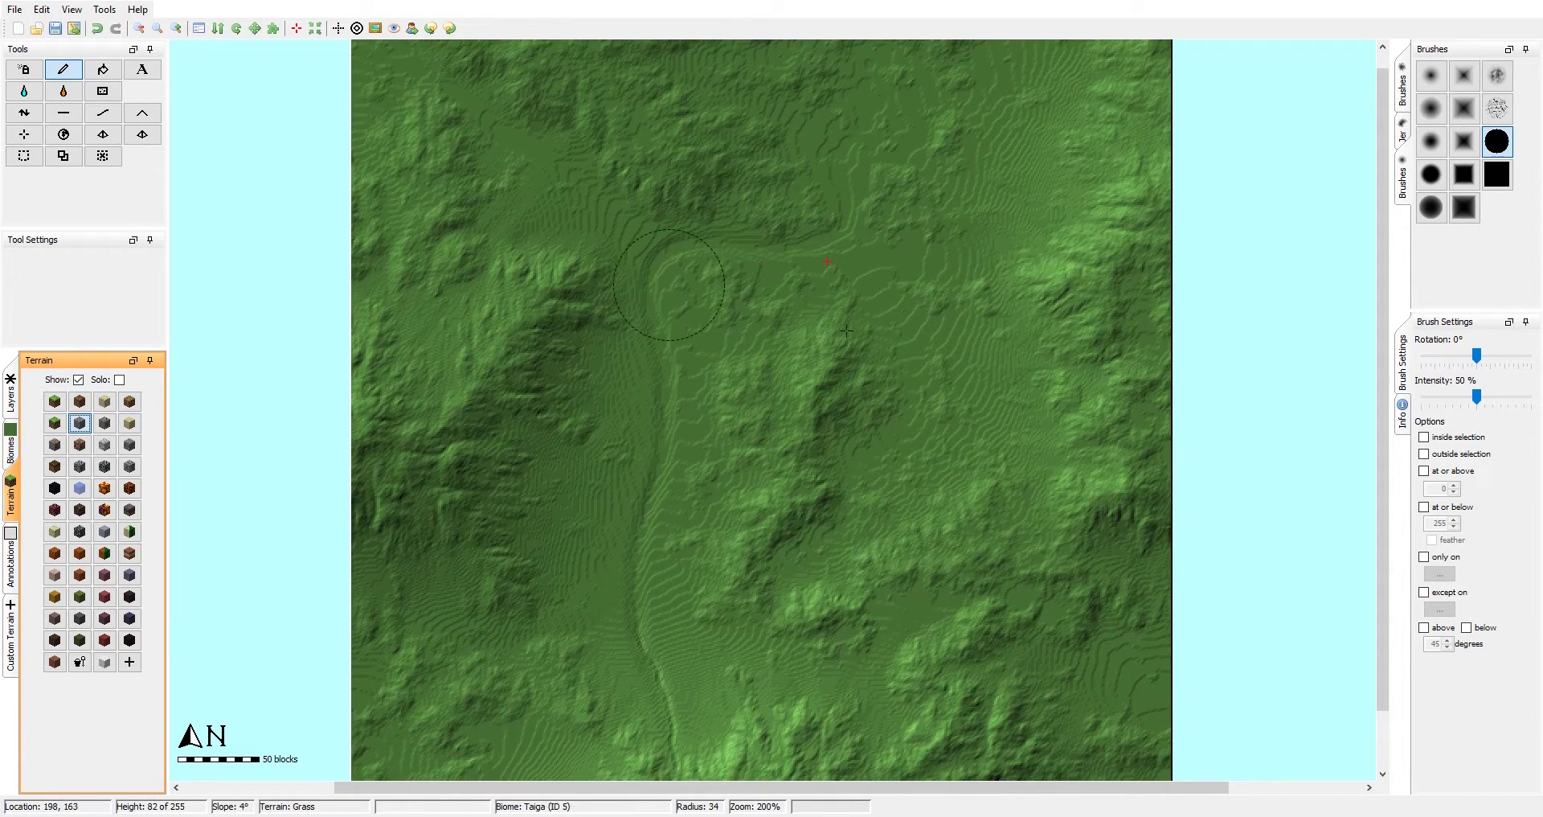
left_click(1449, 630)
scroll(621, 341, "down", 9)
mouse_move(621, 341)
left_mouse_down()
mouse_move(554, 330)
mouse_move(490, 378)
mouse_move(415, 508)
mouse_move(382, 268)
mouse_move(487, 165)
mouse_move(532, 301)
left_mouse_up()
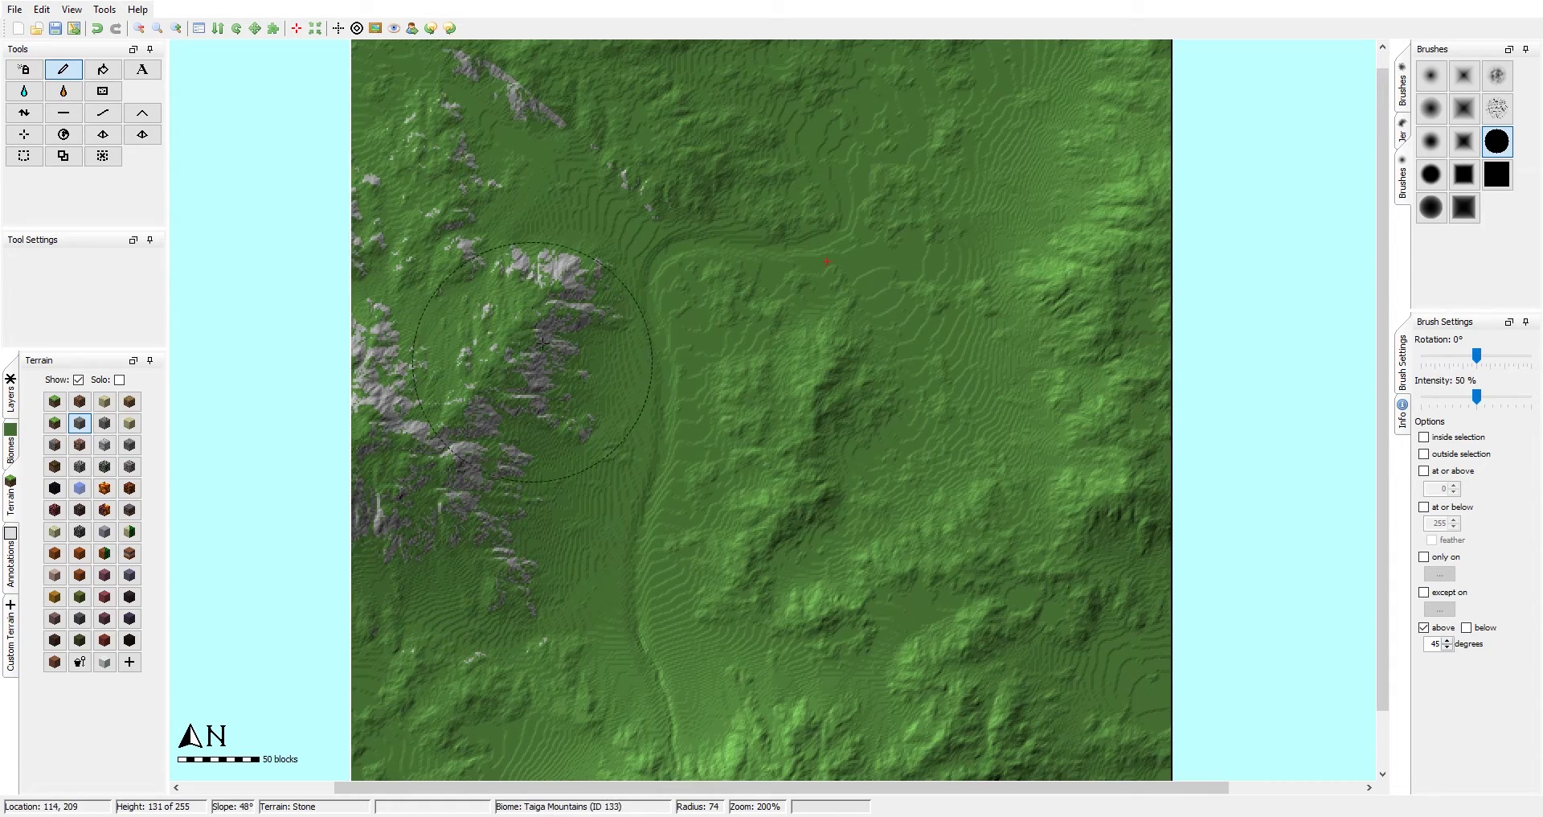
Step: Examine the painted stone patches on the western mountains up close
middle_click_drag(570, 373, 611, 436)
scroll(623, 369, "up", 2, "ctrl")
middle_click_drag(579, 310, 1269, 577)
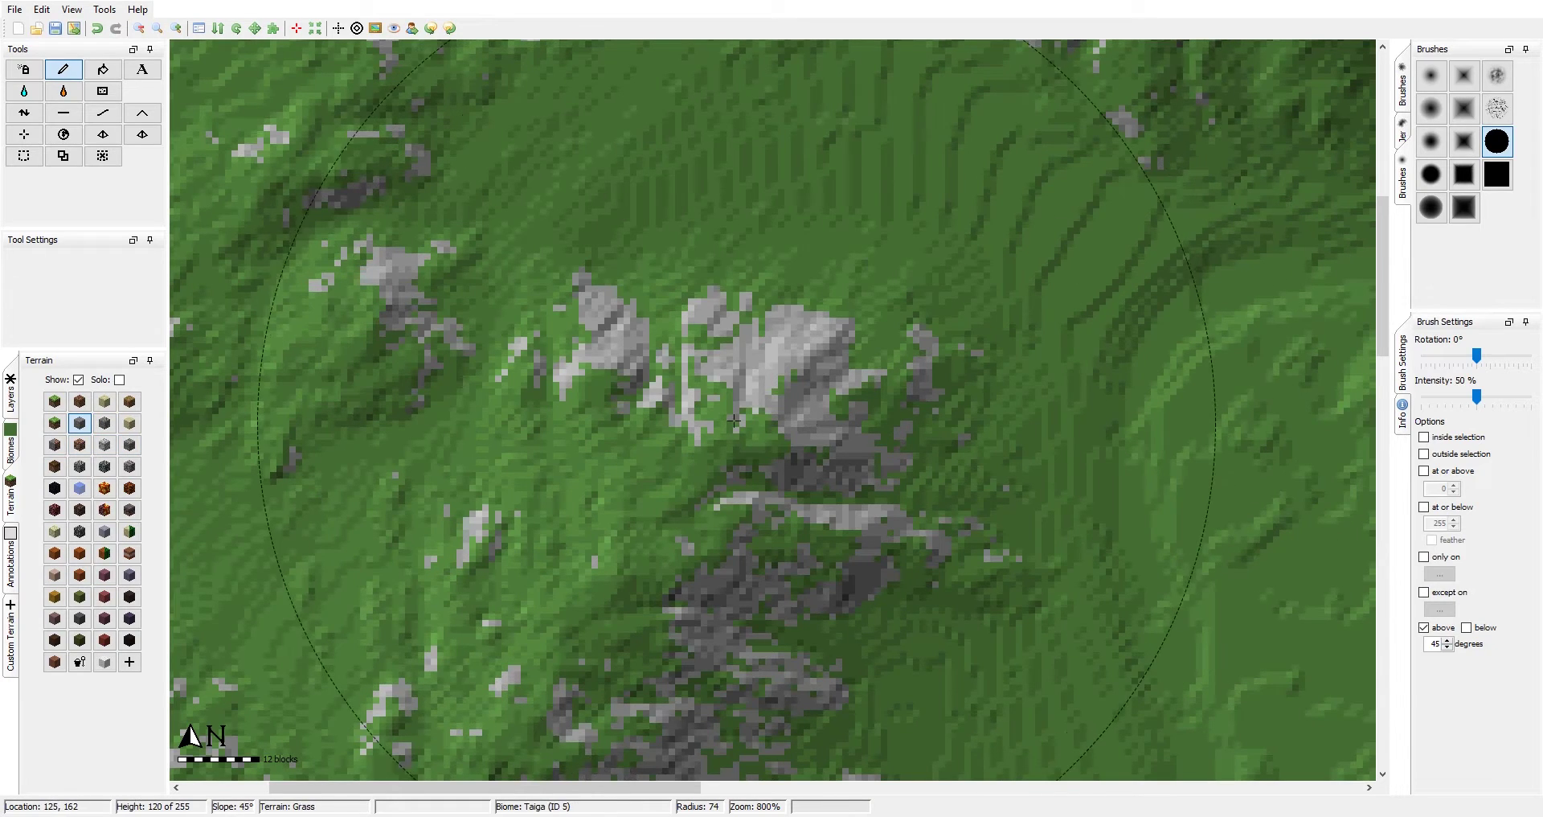
middle_click_drag(724, 492, 639, 302)
middle_click_drag(893, 278, 827, 371)
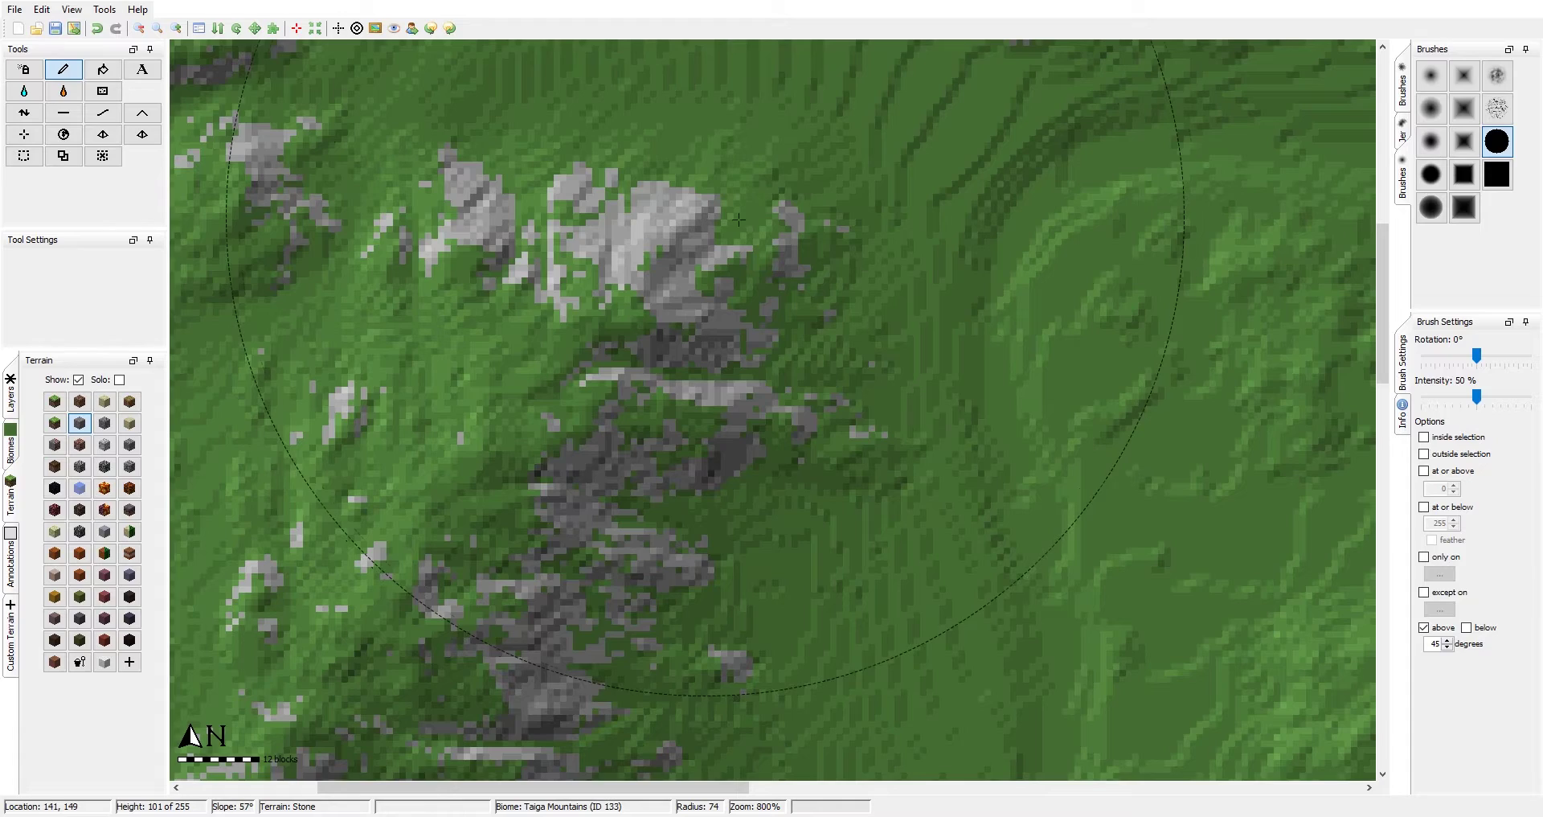
middle_click_drag(663, 242, 794, 256)
middle_click_drag(674, 208, 872, 294)
scroll(870, 294, "down", 1, "ctrl")
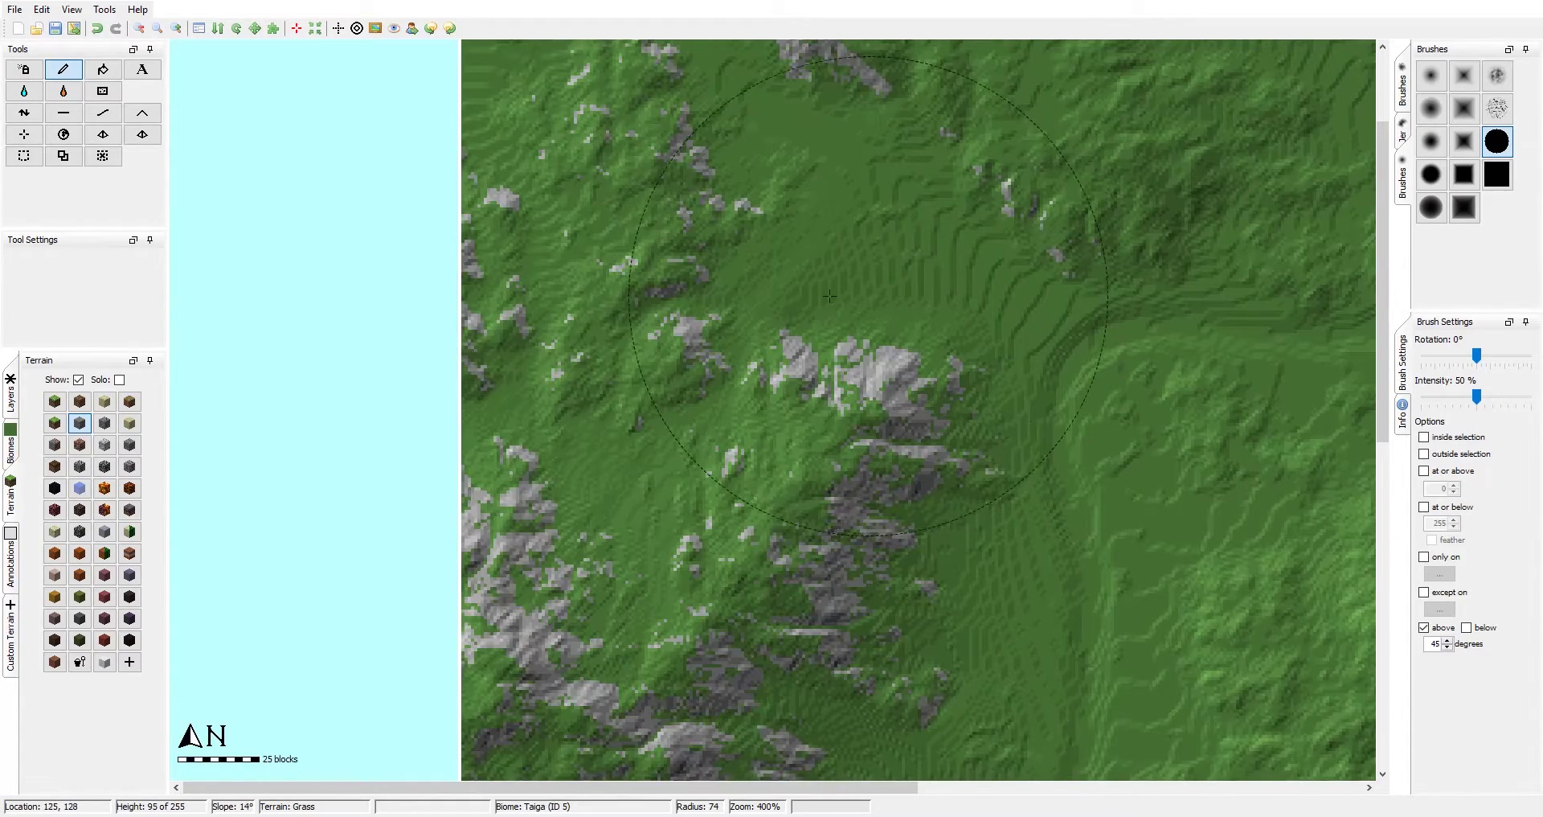
Step: Paint more stone on the steep slopes south of the first patches and across the valley beside the central ridge
middle_click_drag(886, 573, 806, 294)
middle_click_drag(574, 636, 604, 193)
left_click_drag(538, 517, 812, 527)
middle_click_drag(902, 290, 770, 508)
left_click_drag(770, 508, 831, 265)
middle_click_drag(777, 359, 744, 498)
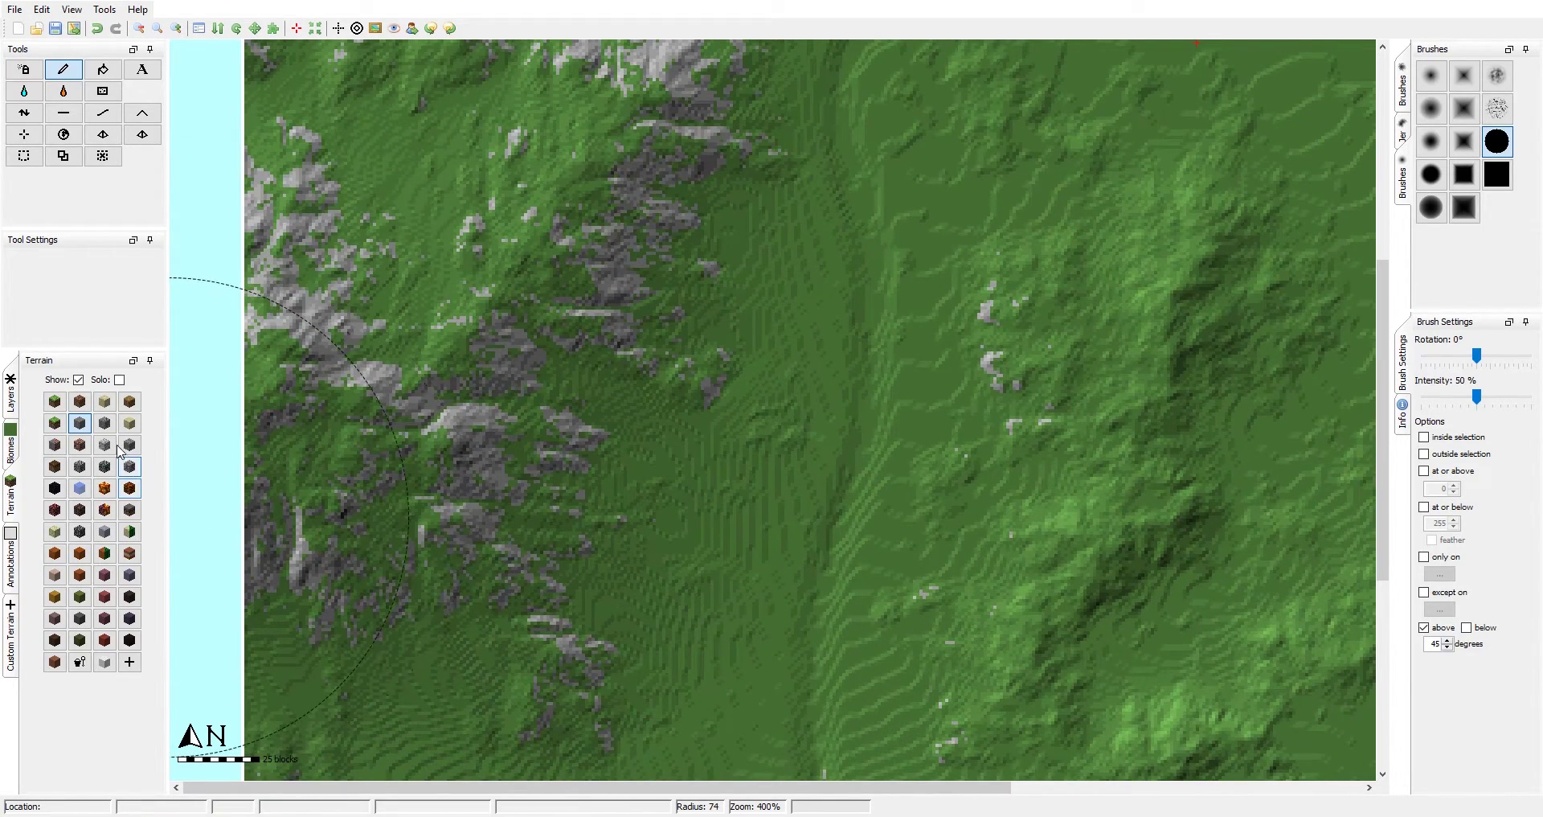
Step: Paint a second, darker rock terrain over the stone on the western mountains, limited to slopes above 55 degrees
middle_click_drag(664, 78, 632, 211)
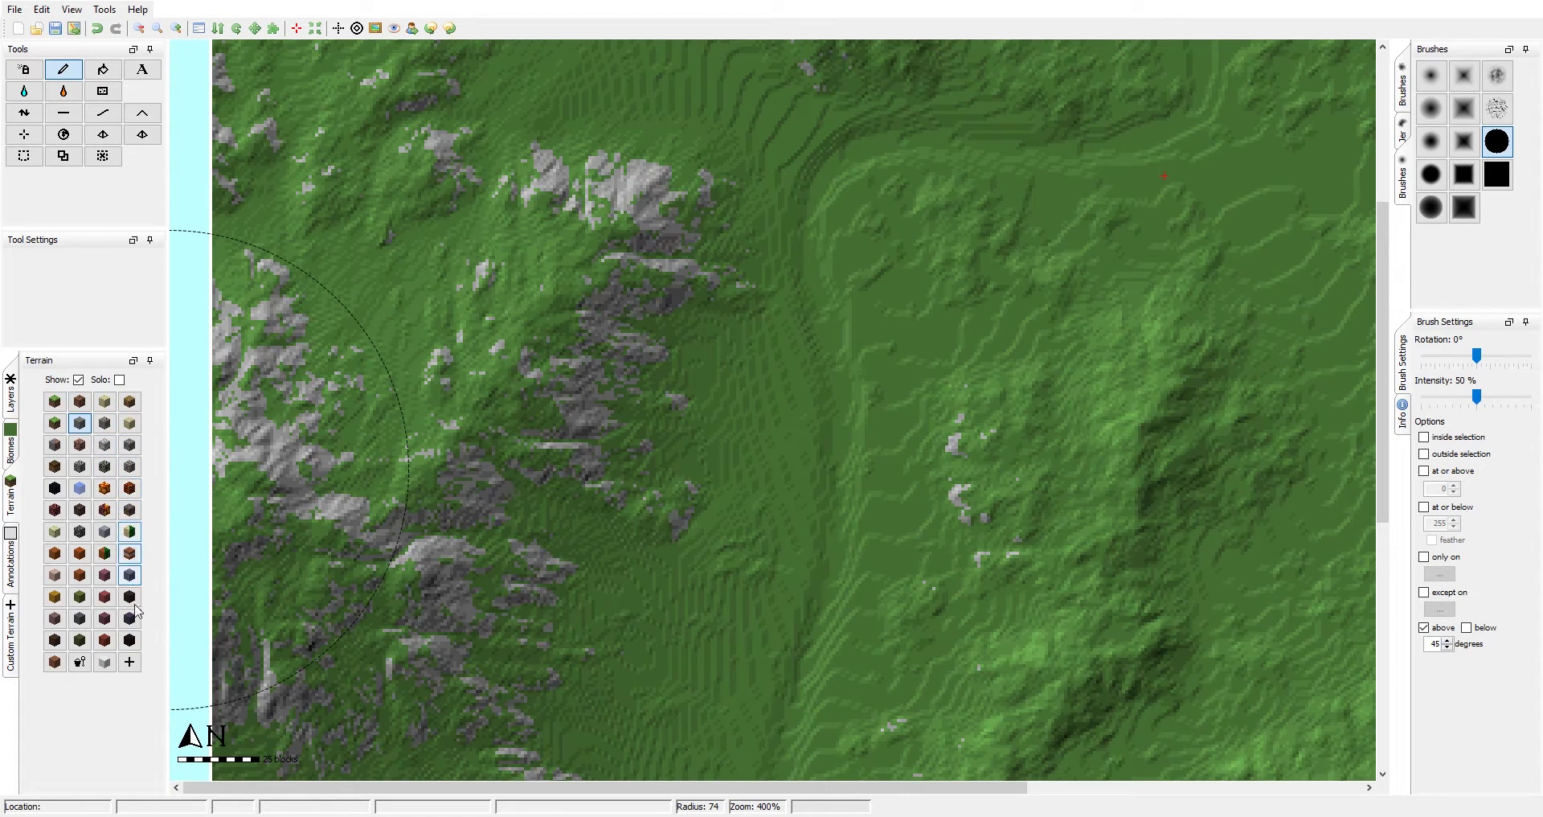
left_click(78, 621)
mouse_move(436, 569)
middle_mouse_down()
mouse_move(638, 469)
mouse_move(652, 405)
middle_mouse_up()
left_click(78, 625)
left_click_drag(1441, 645, 1431, 646)
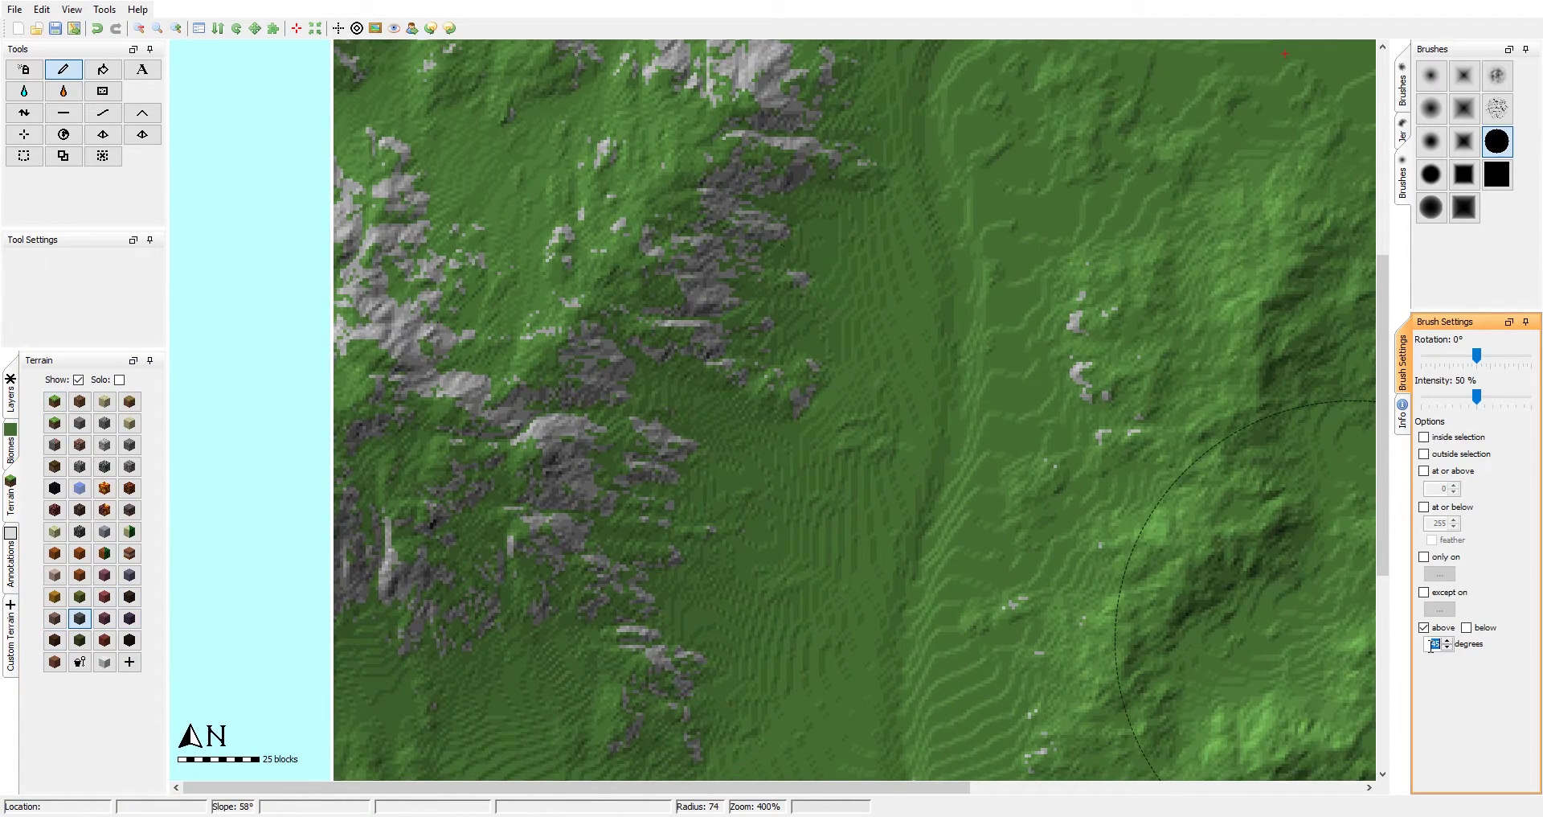
mouse_move(747, 286)
left_mouse_down()
mouse_move(752, 357)
mouse_move(548, 590)
mouse_move(396, 292)
left_mouse_up()
middle_click_drag(426, 247, 333, 434)
middle_click_drag(642, 316, 676, 552)
middle_click_drag(856, 407, 672, 591)
middle_click_drag(595, 768, 788, 366)
middle_click_drag(628, 566, 629, 373)
mouse_move(643, 466)
middle_mouse_down()
mouse_move(632, 387)
mouse_move(644, 455)
middle_mouse_up()
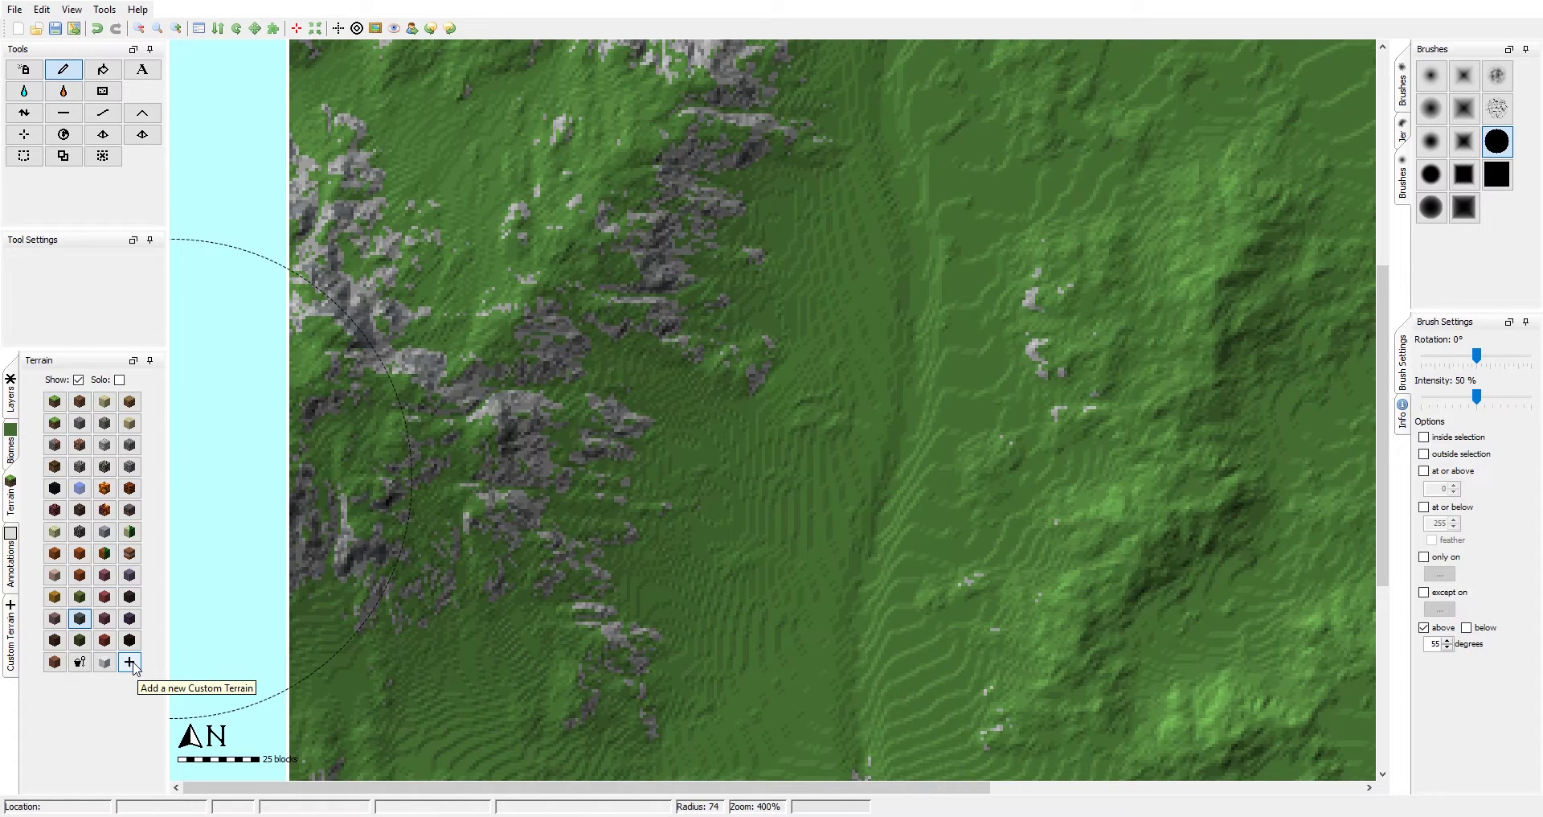
Step: Start creating a new custom terrain material
left_click(130, 662)
key("Escape")
left_click(130, 662)
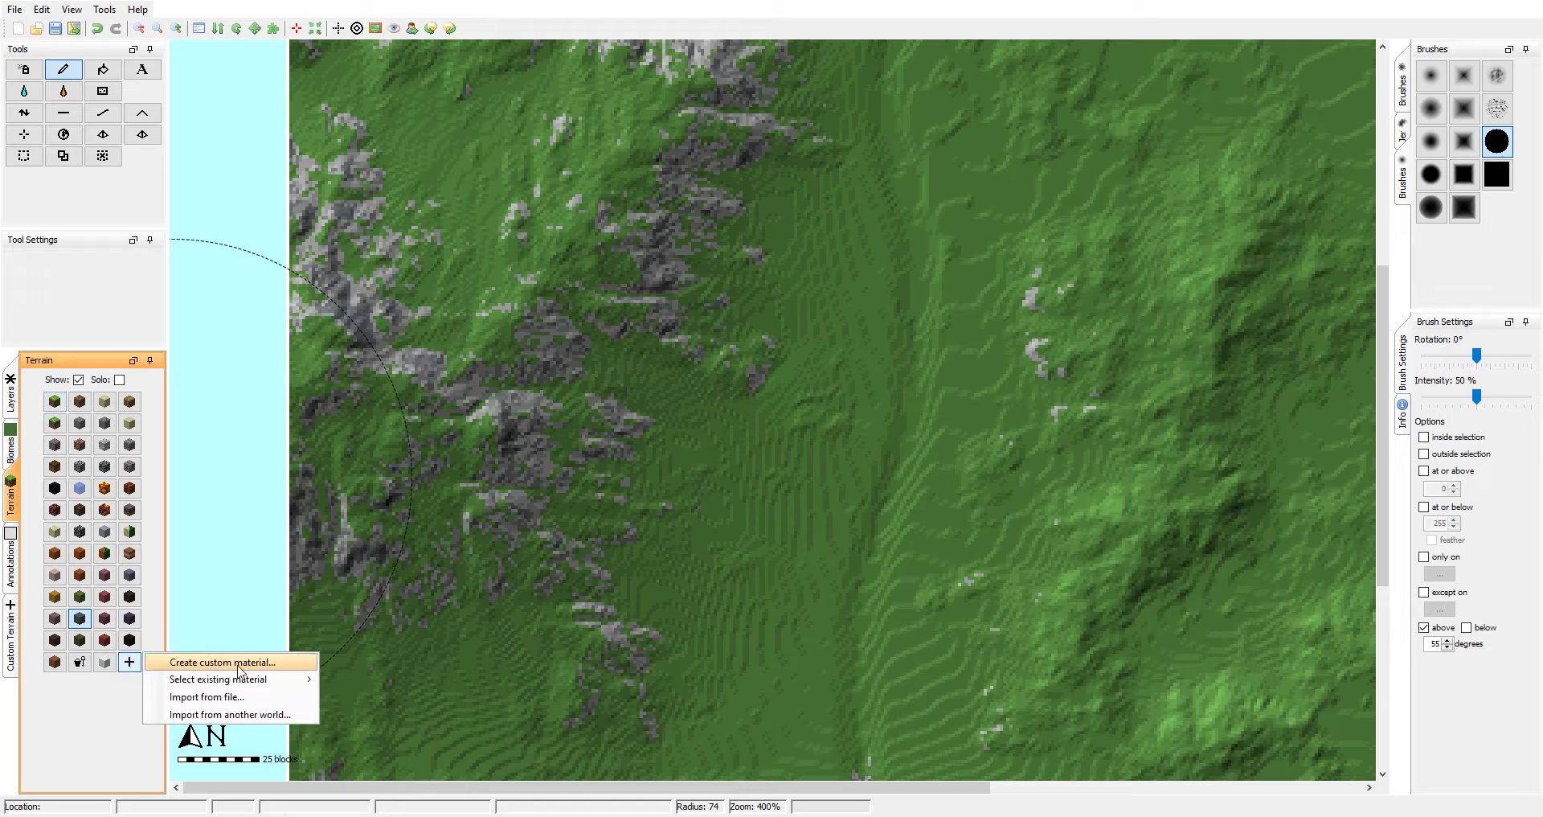
left_click(125, 697)
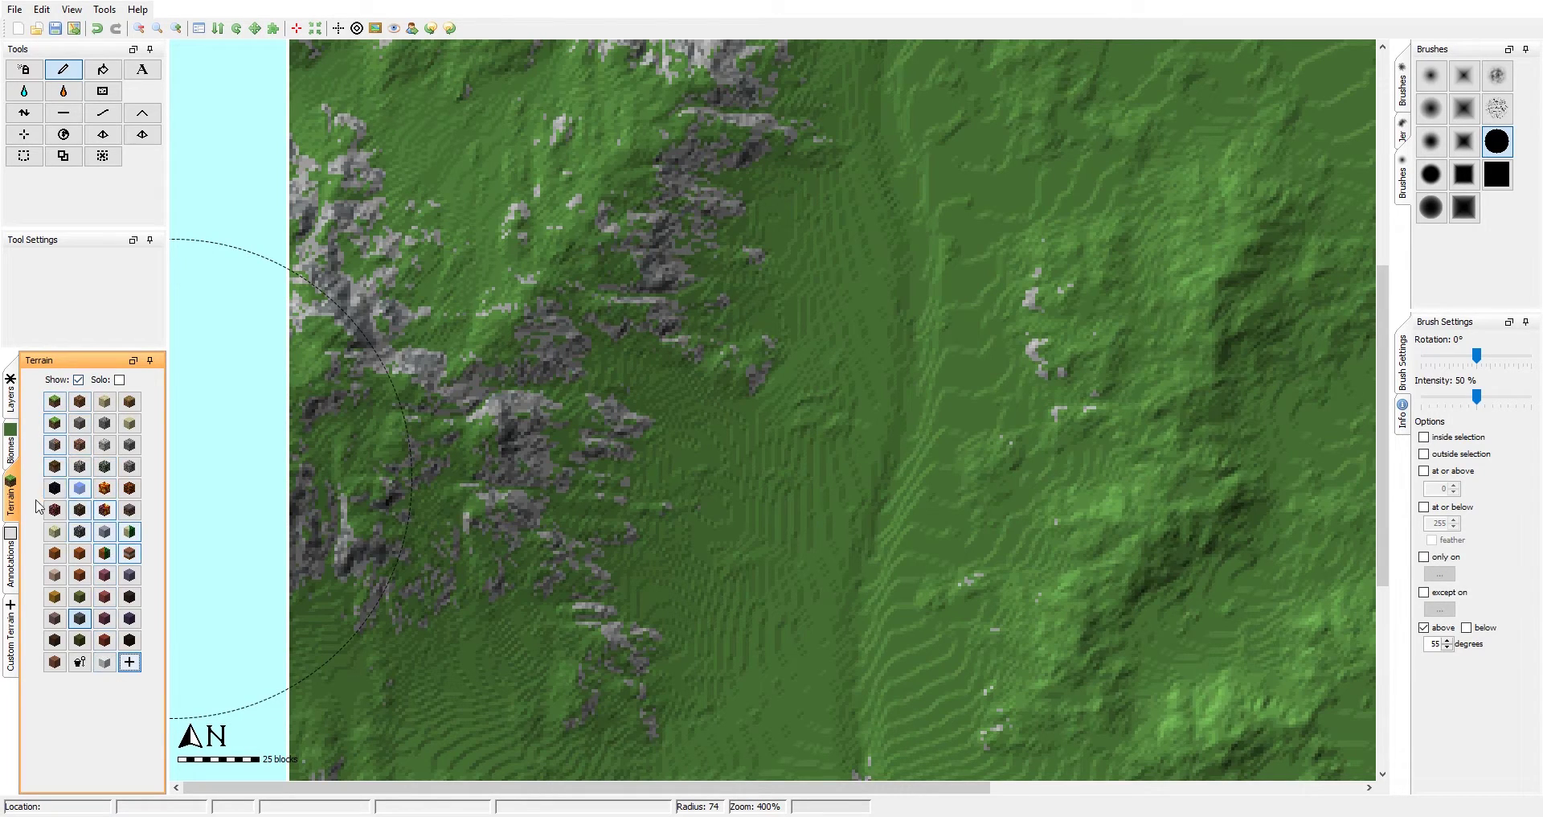
left_click(125, 666)
left_click(229, 661)
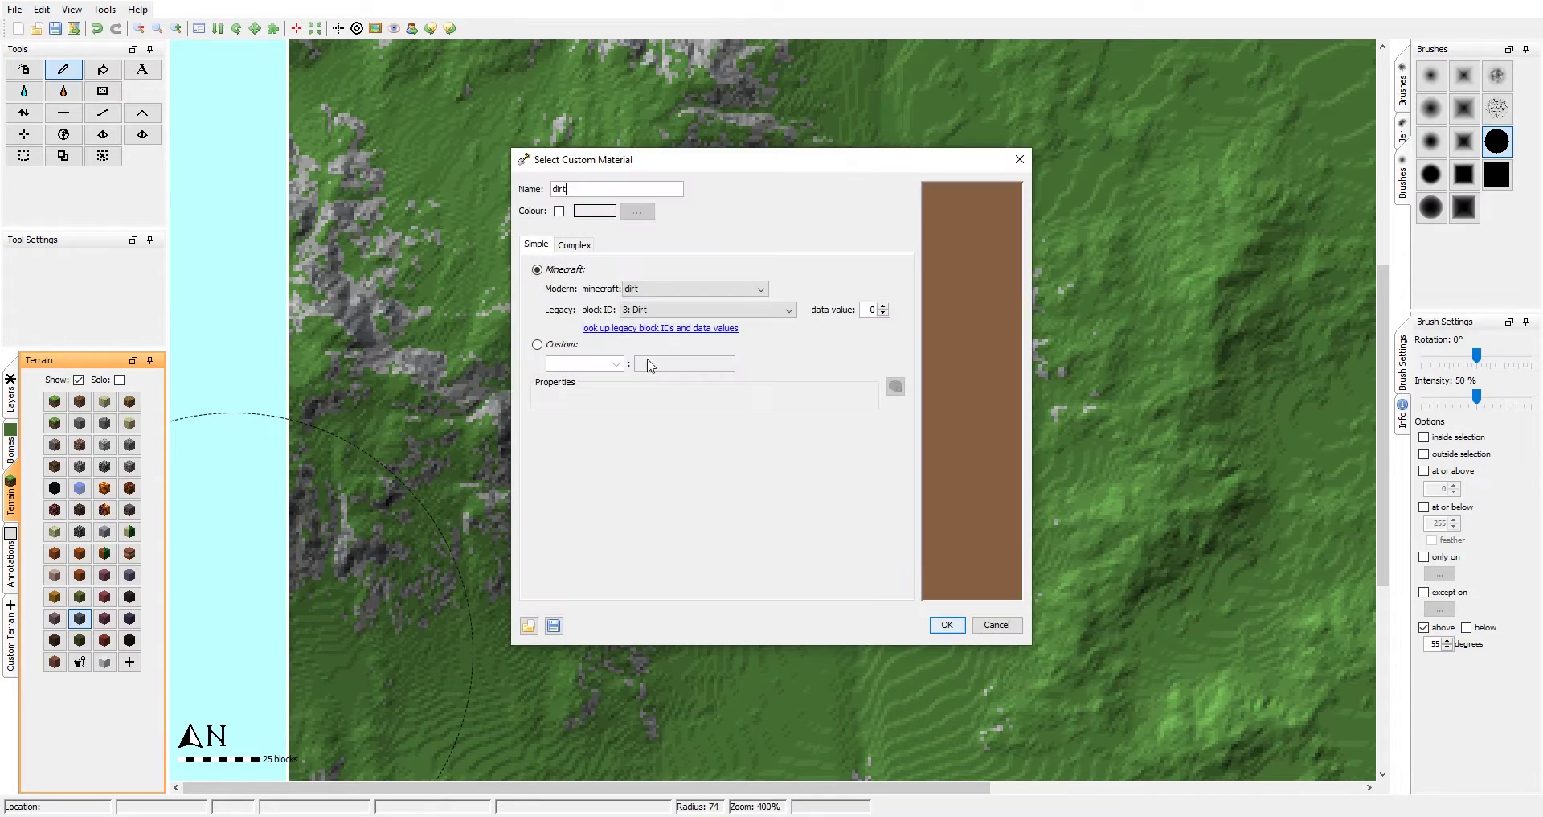
Step: Browse the modern and legacy Minecraft block lists for the custom material, keeping dirt selected
left_click(683, 291)
left_click(727, 281)
left_click(759, 312)
scroll(706, 389, "down", 20)
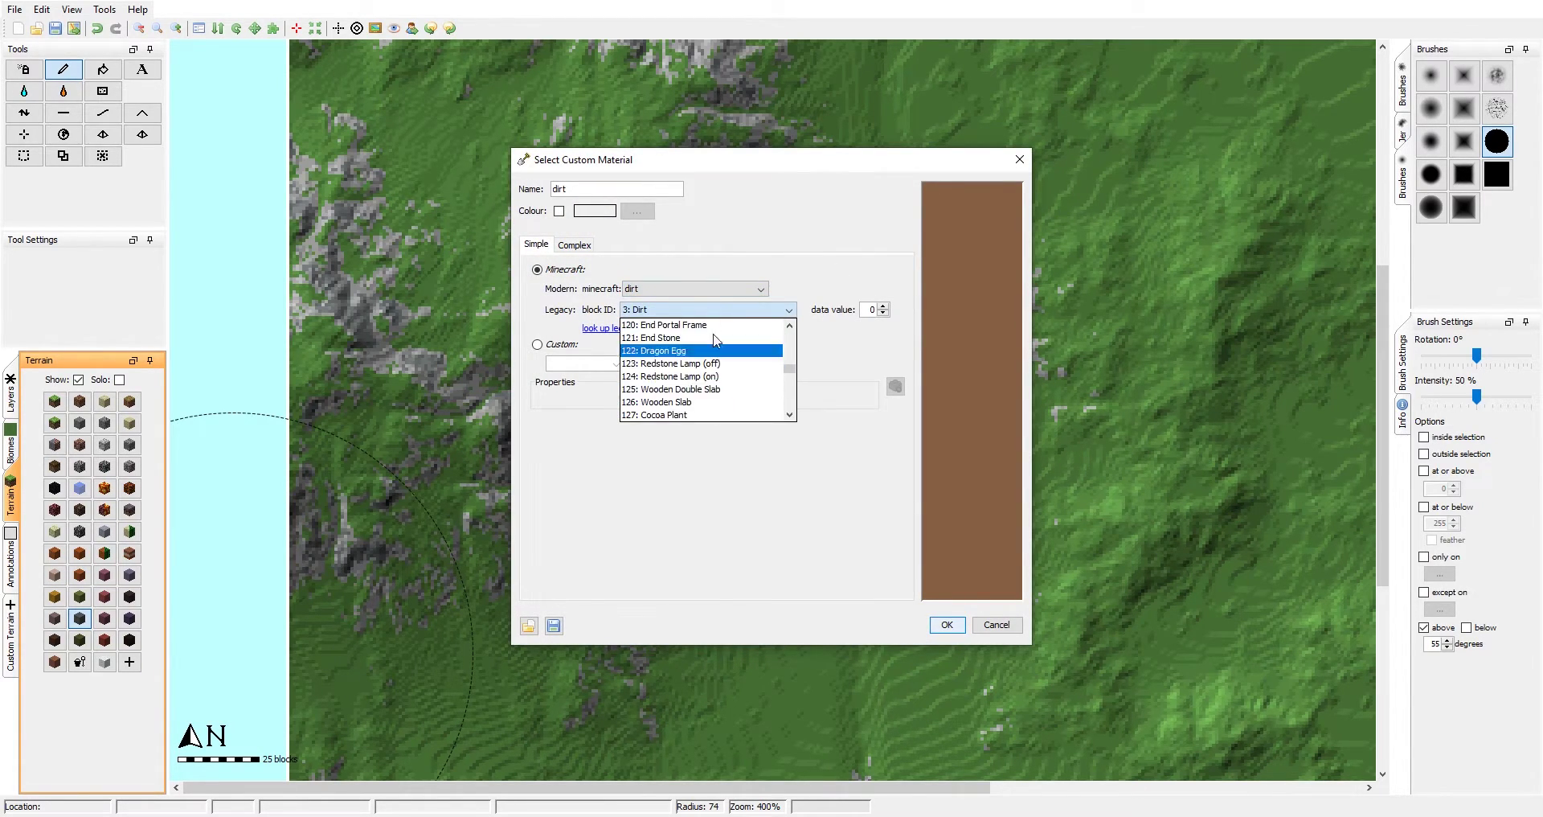
left_click(714, 293)
scroll(706, 353, "down", 11)
left_click(792, 248)
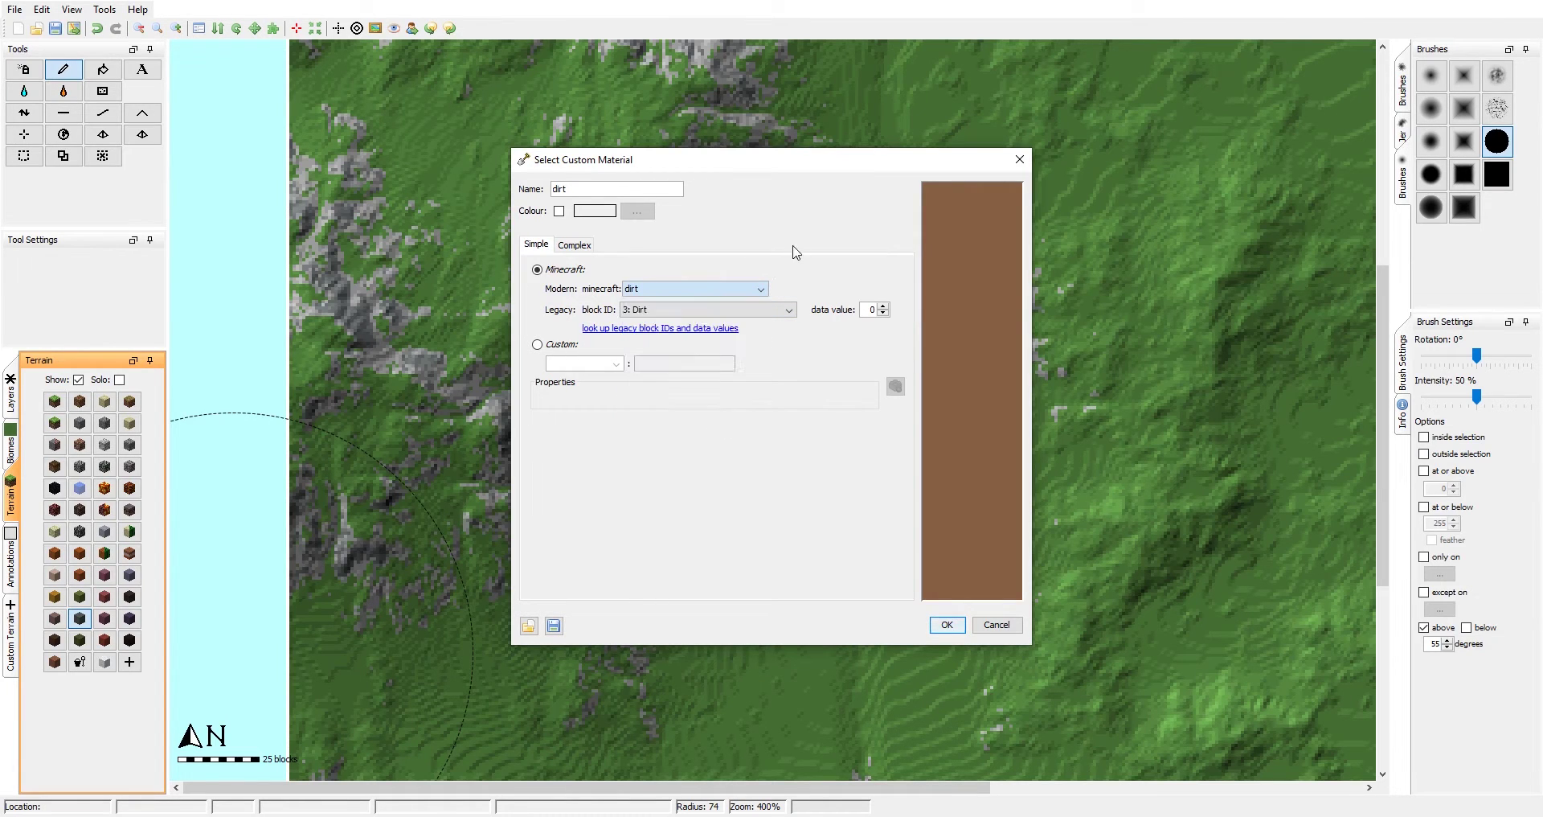
left_click(692, 310)
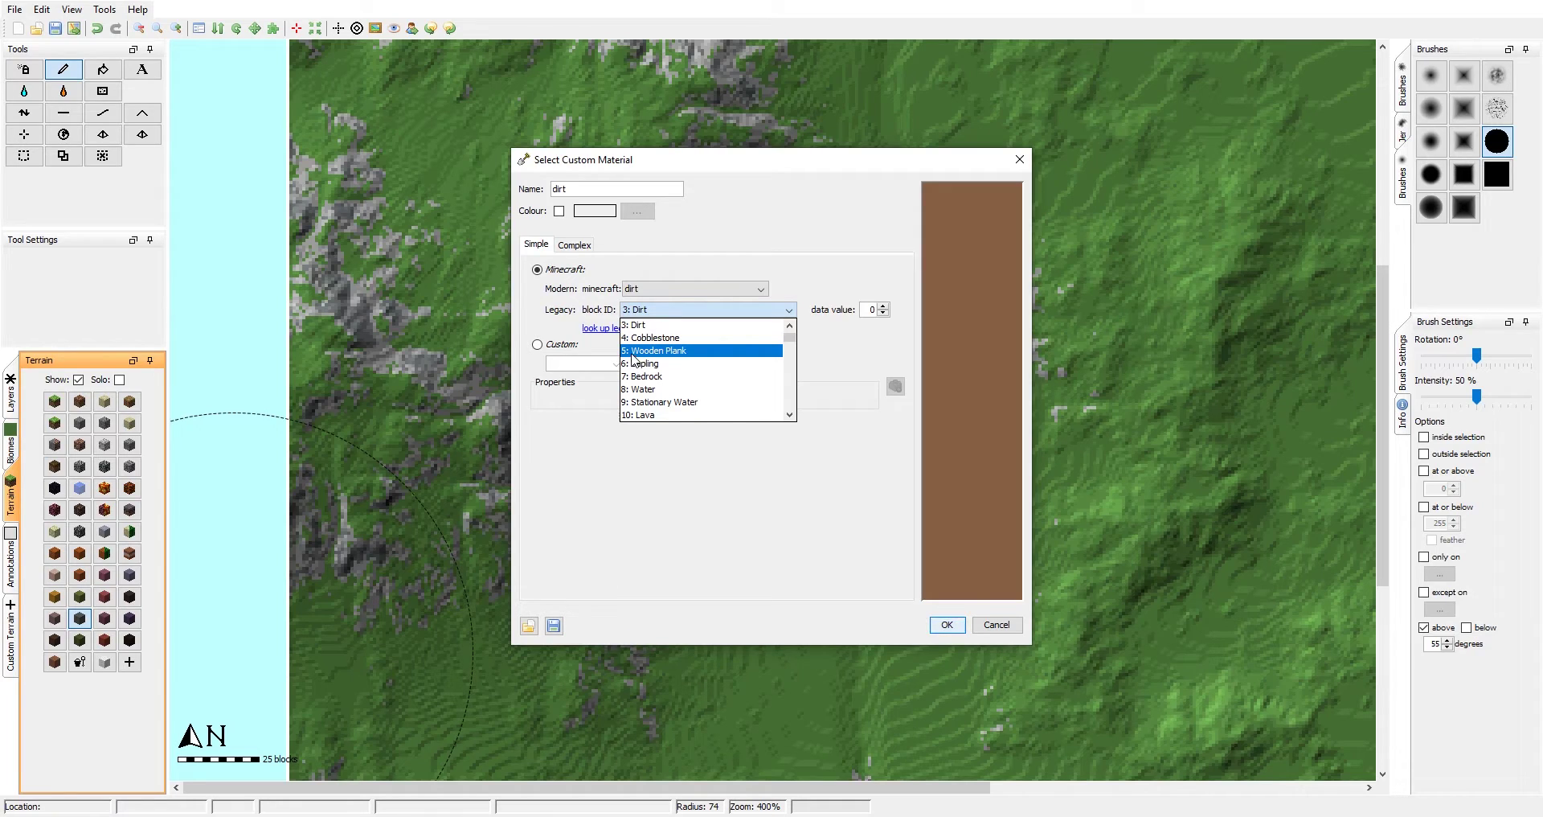
left_click(813, 272)
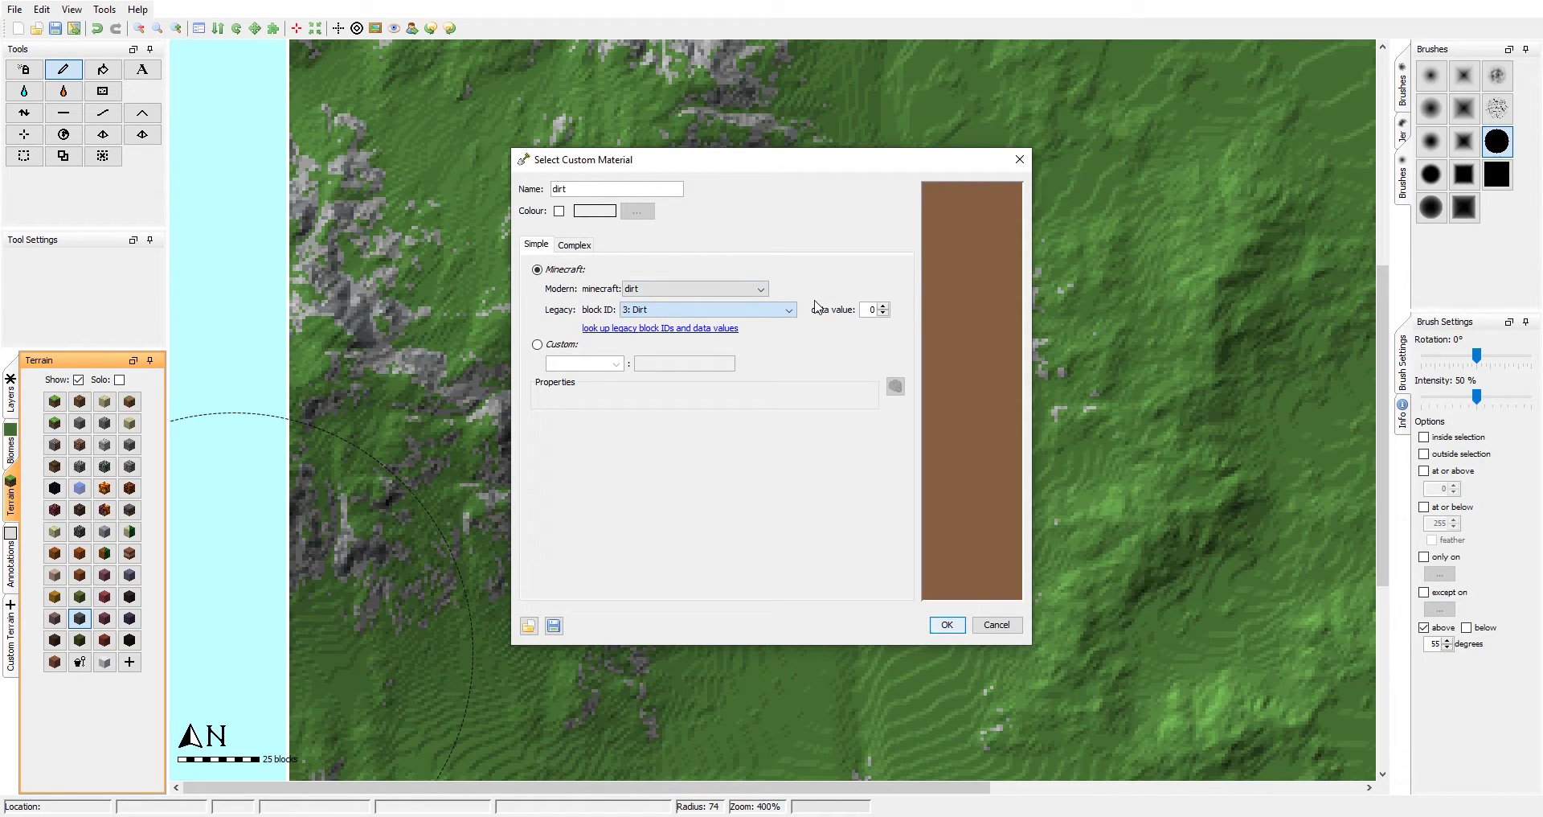
Step: Set the custom material to the modern Minecraft block gray_concrete_powder and create the terrain
left_click(751, 295)
scroll(720, 340, "down", 7)
scroll(697, 358, "down", 4)
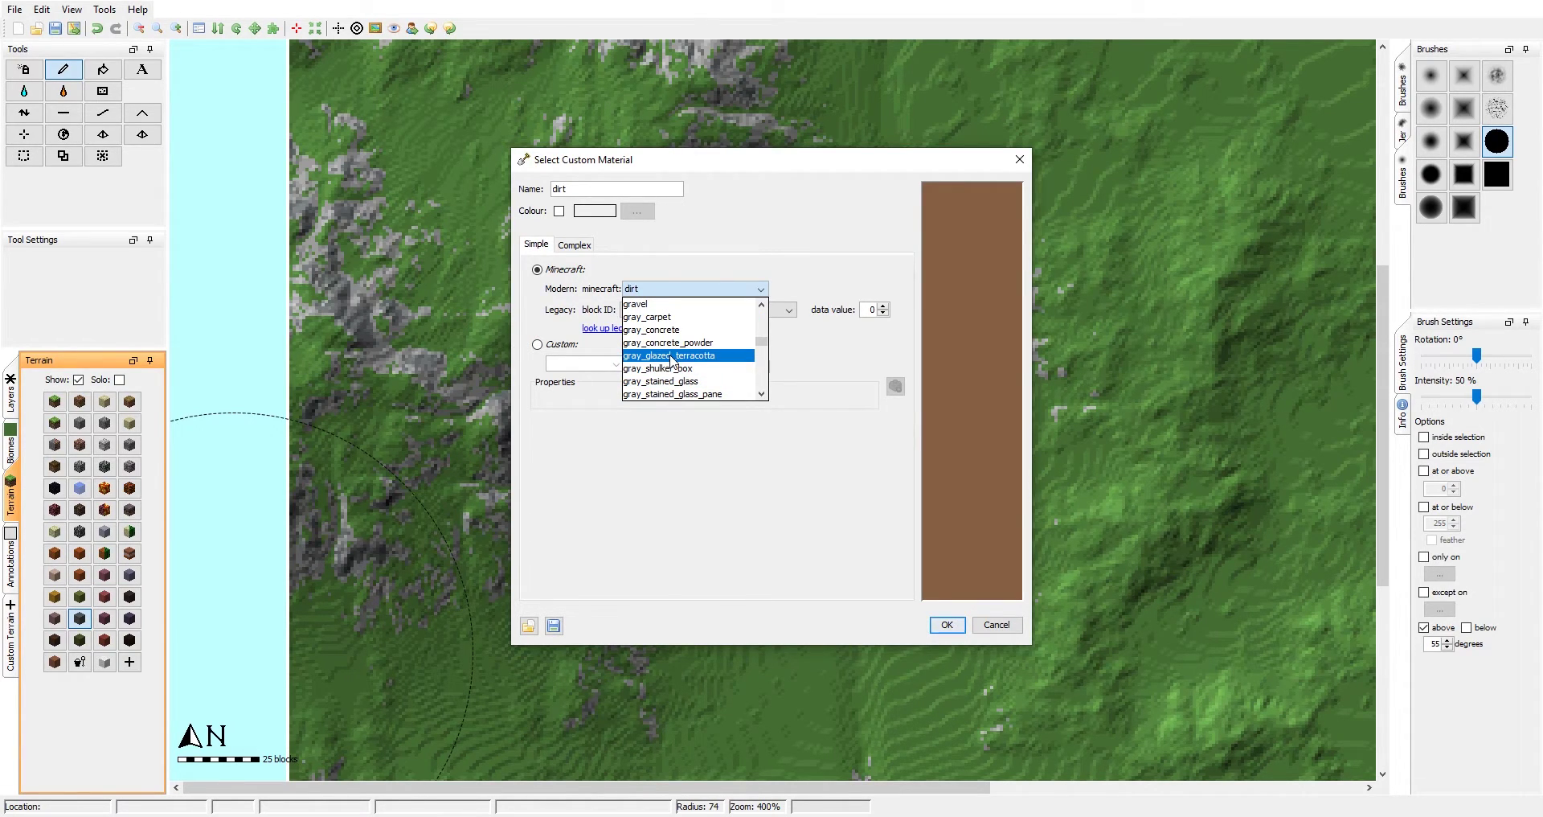
type("gray_concrete_powde")
scroll(671, 362, "down", 2)
left_click(731, 342)
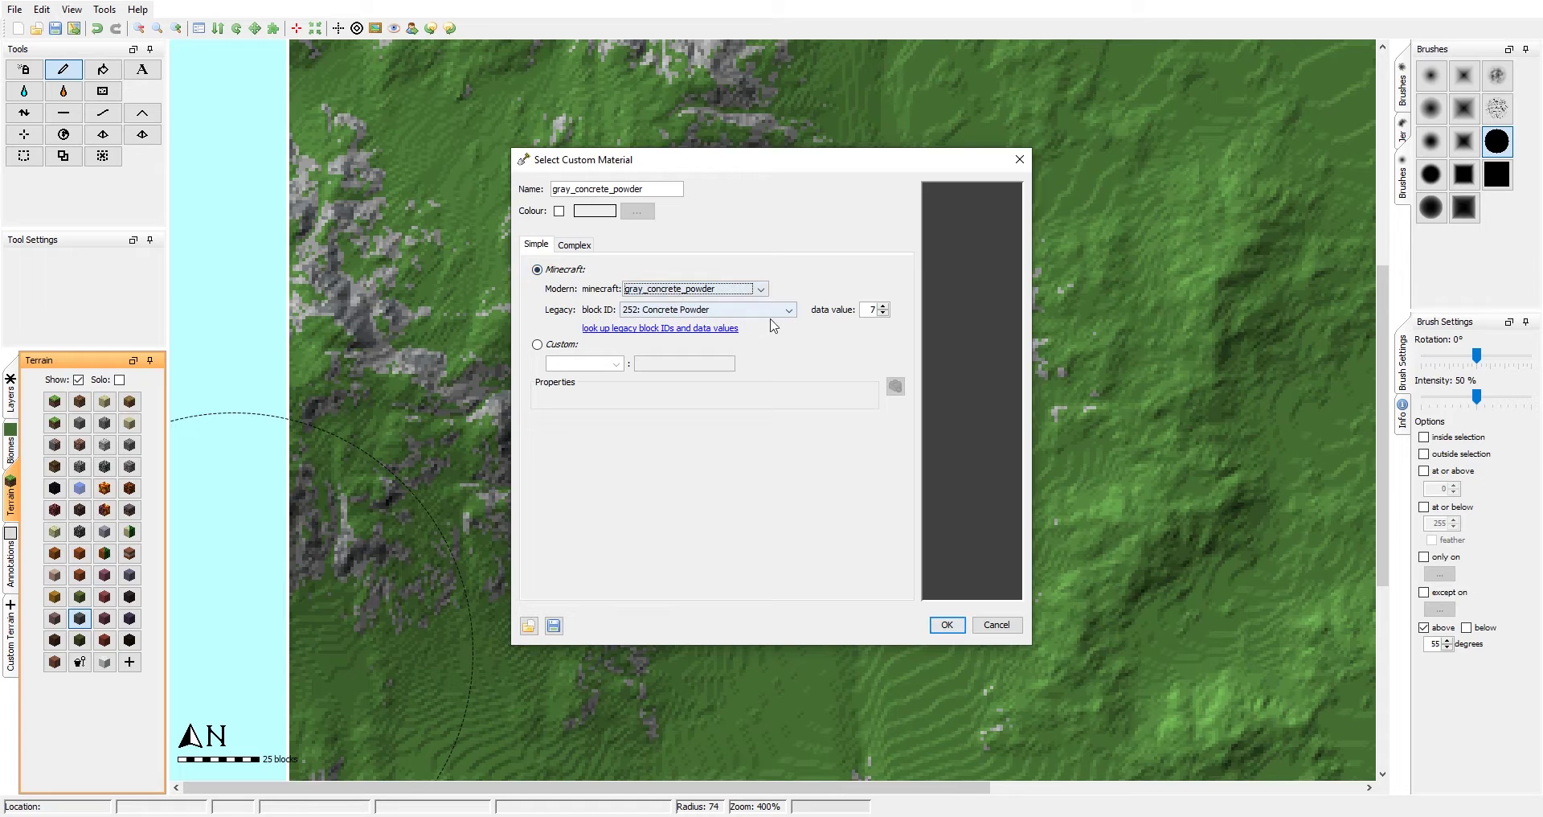
left_click_drag(655, 190, 548, 191)
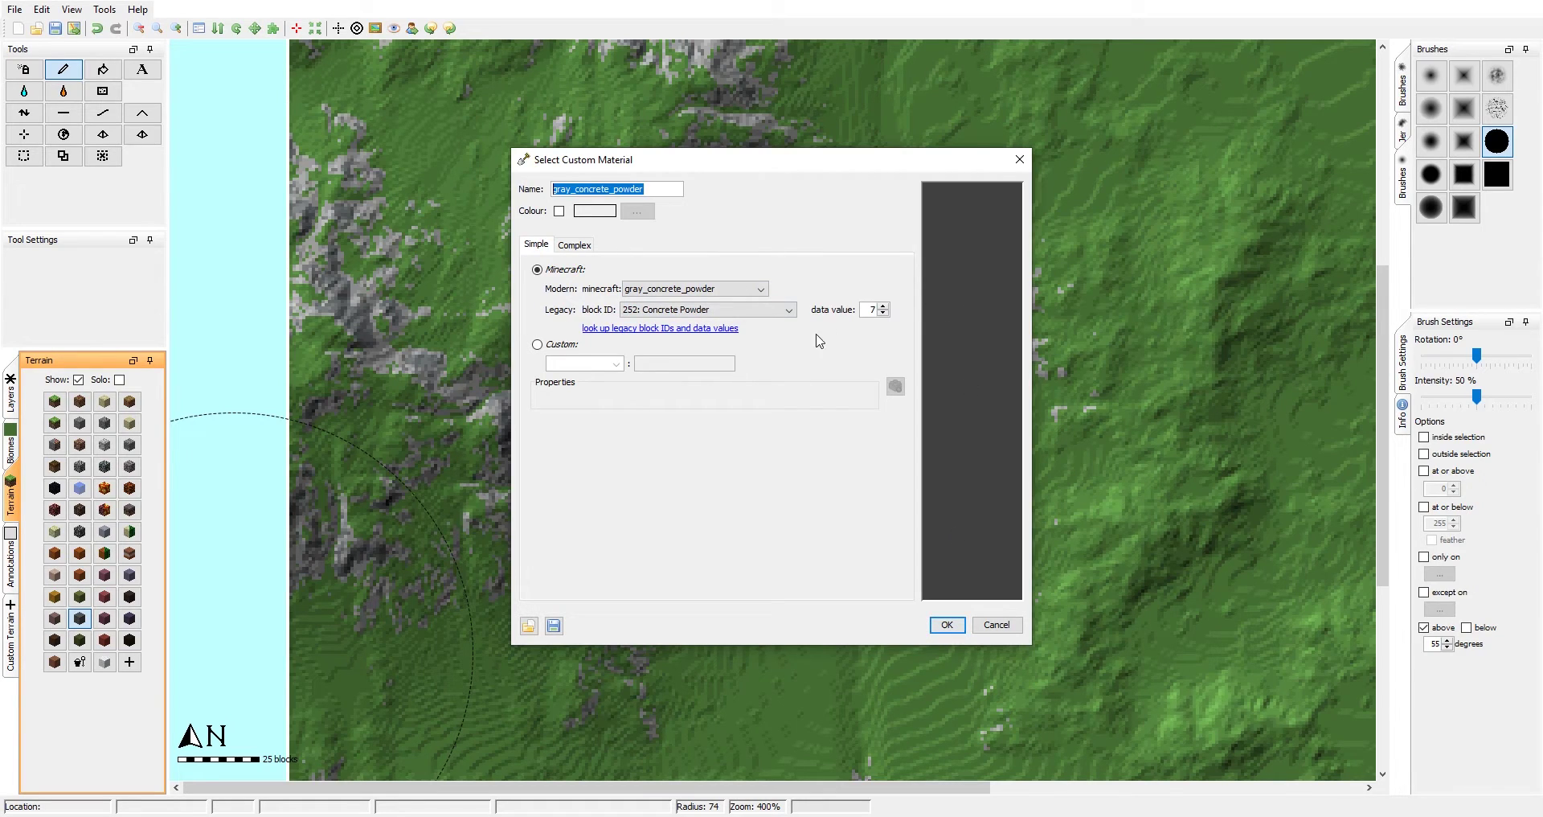
left_click(948, 626)
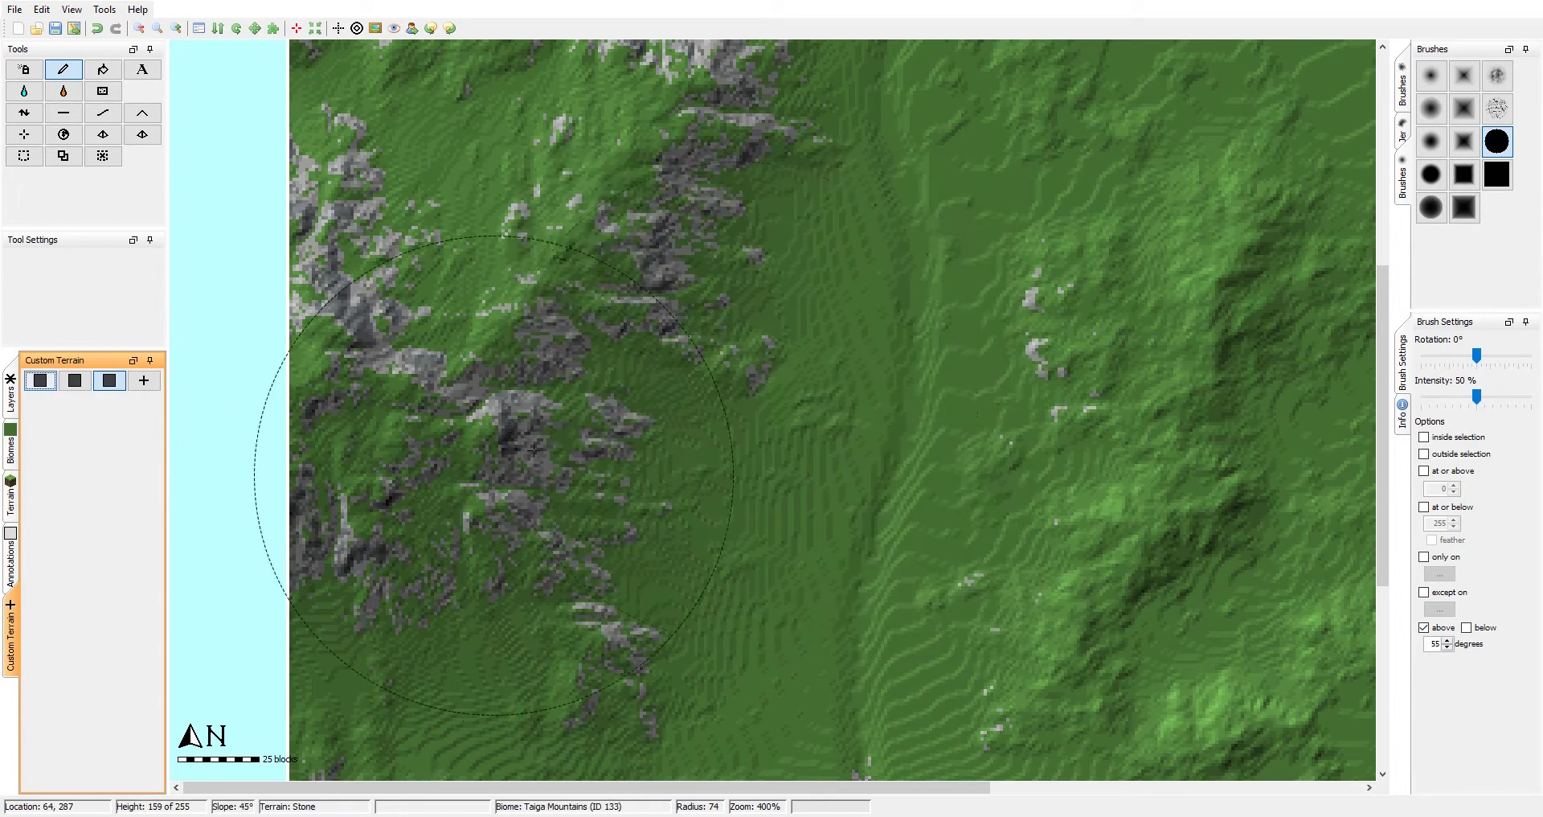
Step: Remove the two duplicate gray_concrete_powder custom terrains, leaving one
right_click(96, 390)
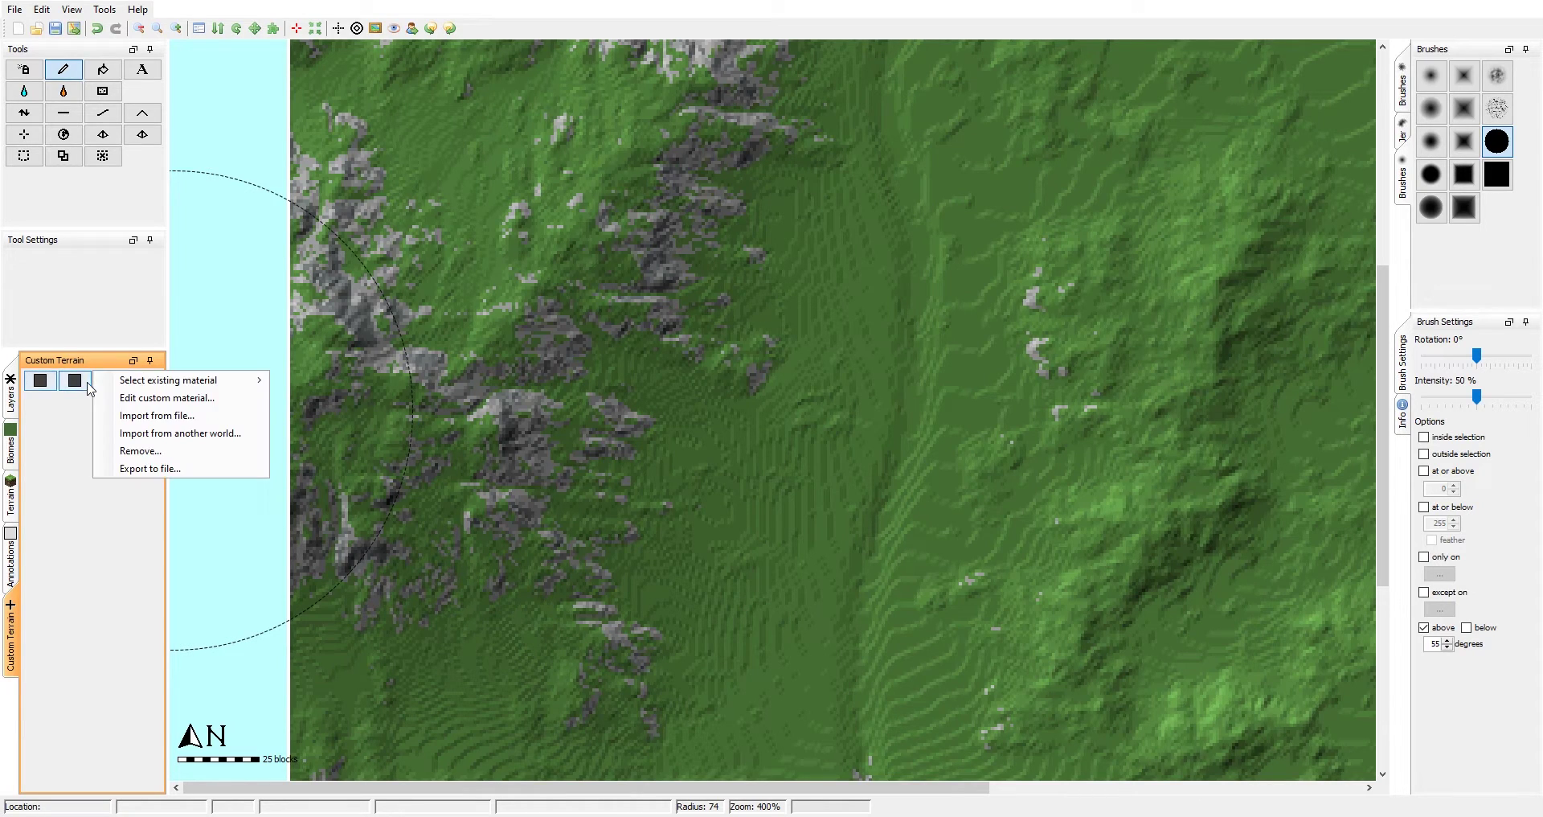
left_click(141, 451)
left_click(730, 426)
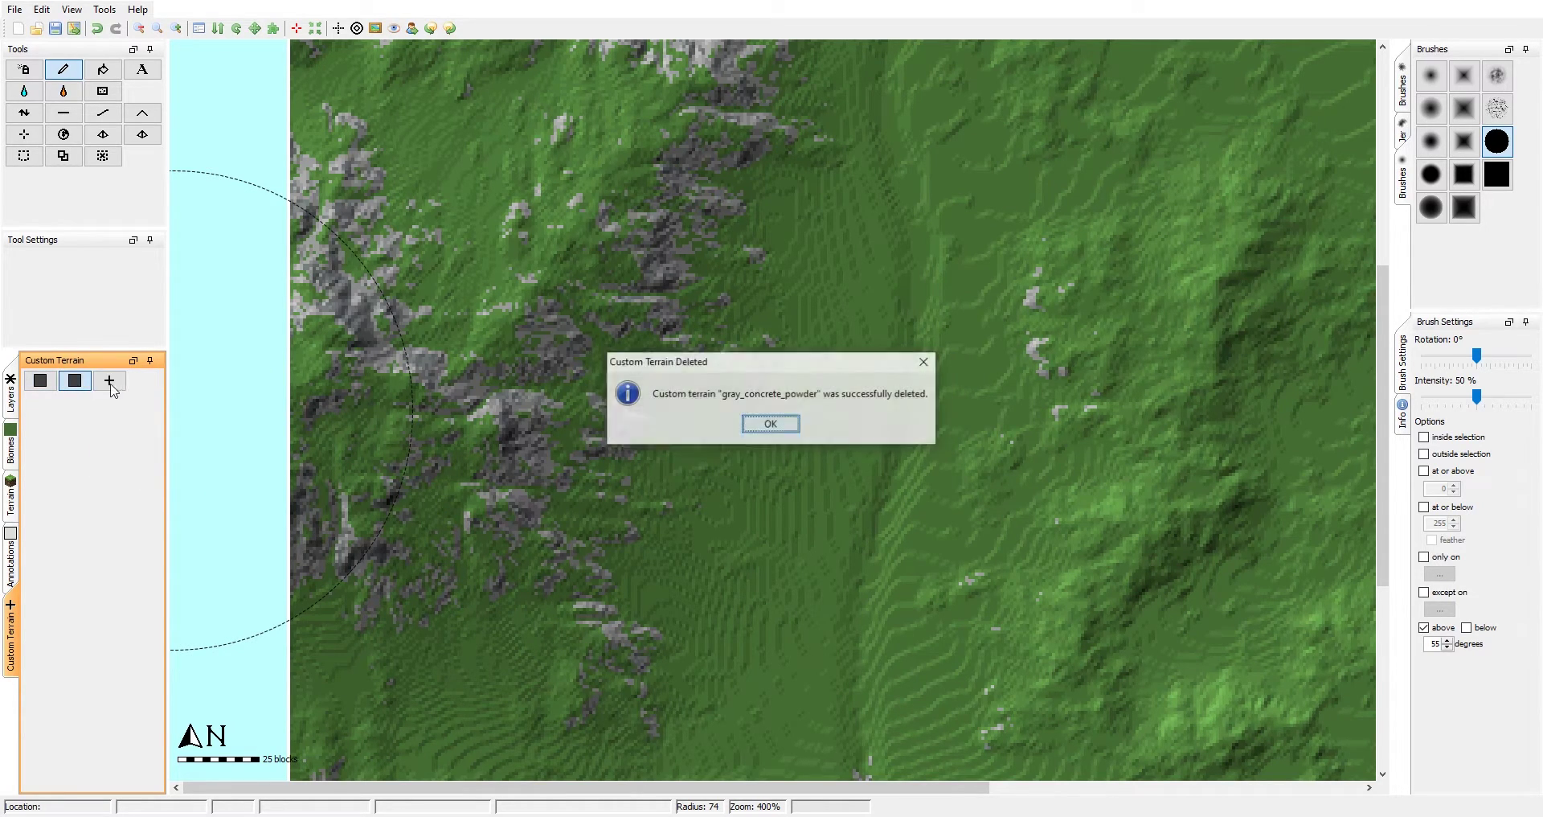
left_click(755, 424)
right_click(43, 385)
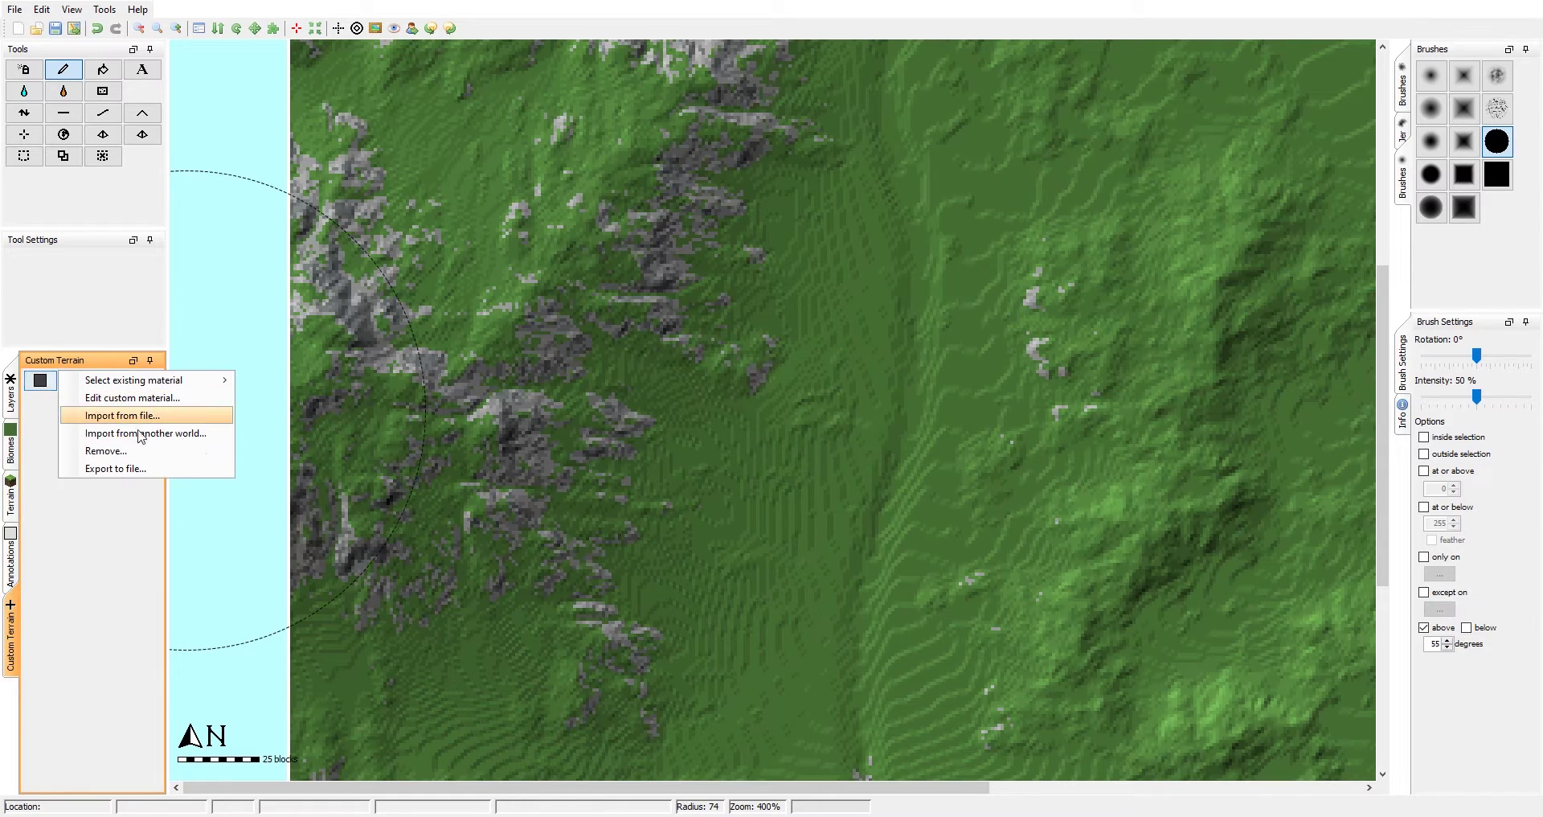
left_click(134, 452)
left_click(726, 424)
key("Return")
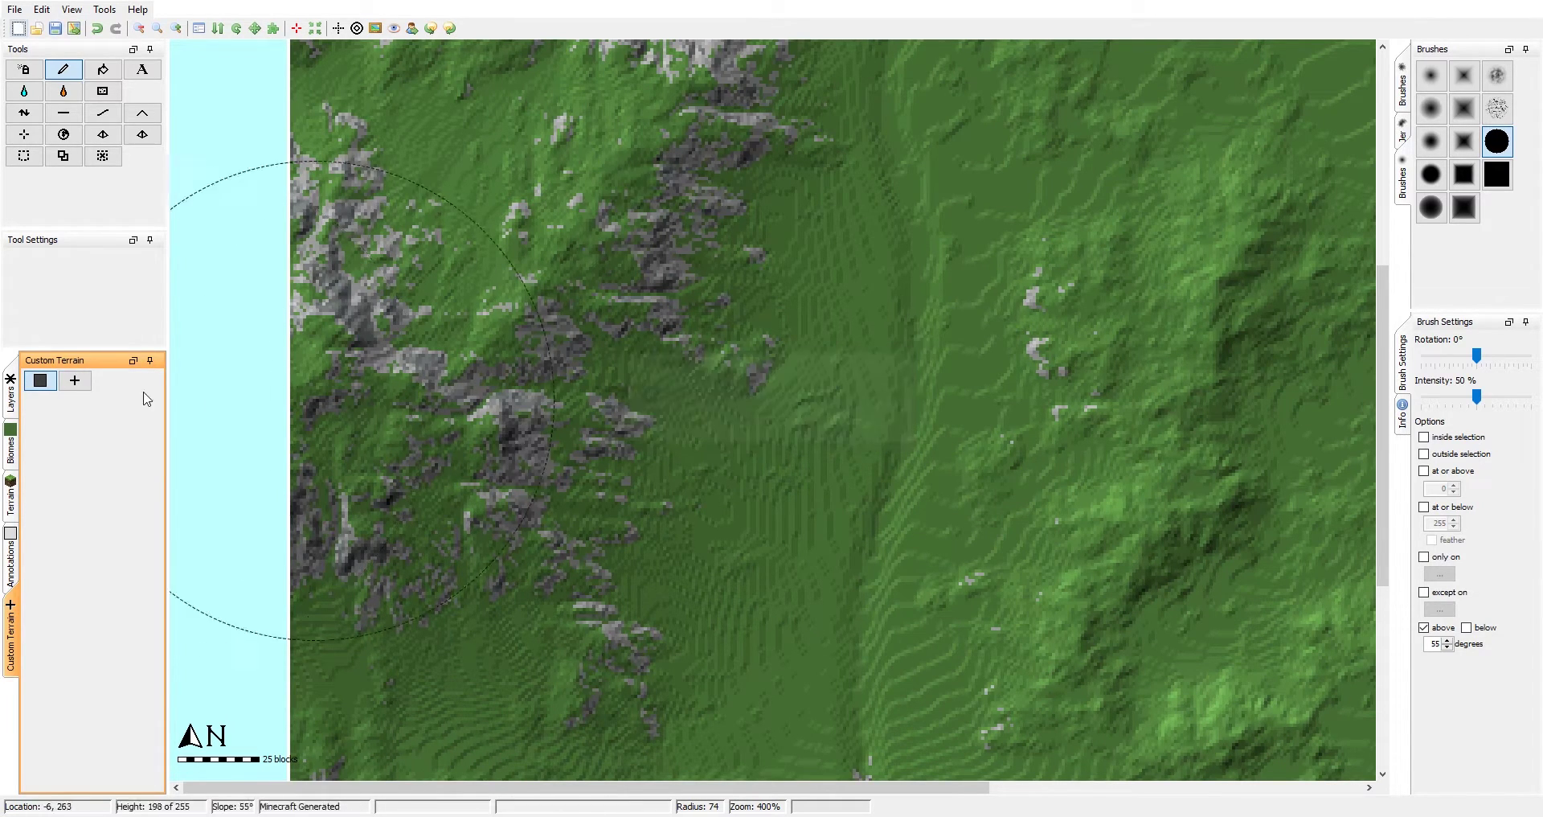
Step: Brush the gray_concrete_powder custom terrain over the western mountains on slopes above 55 degrees
left_click(52, 388)
middle_click_drag(229, 337, 258, 429)
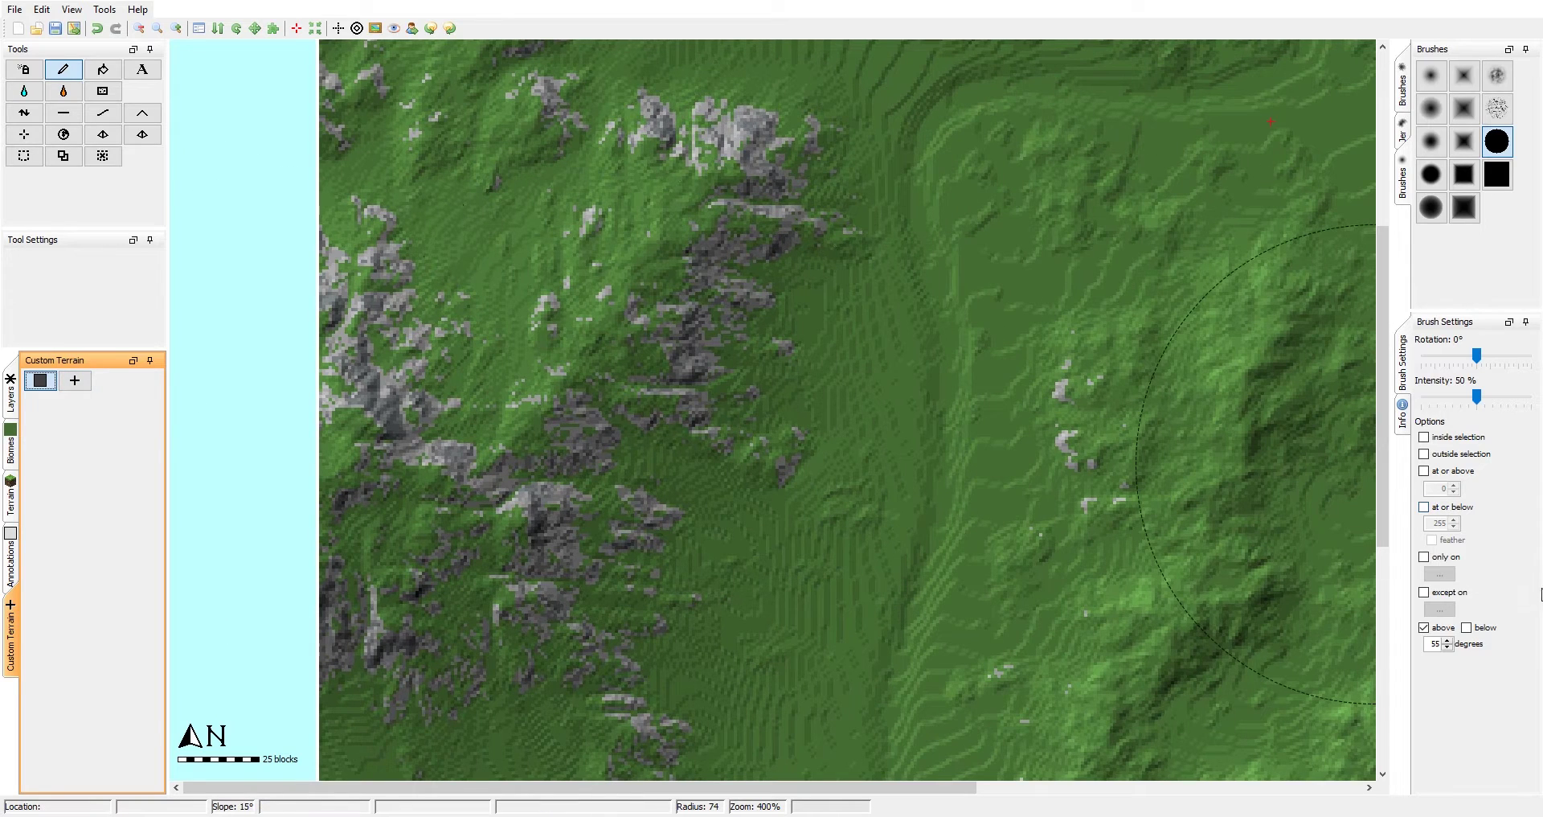
double_click(1437, 644)
middle_click_drag(882, 353, 889, 356)
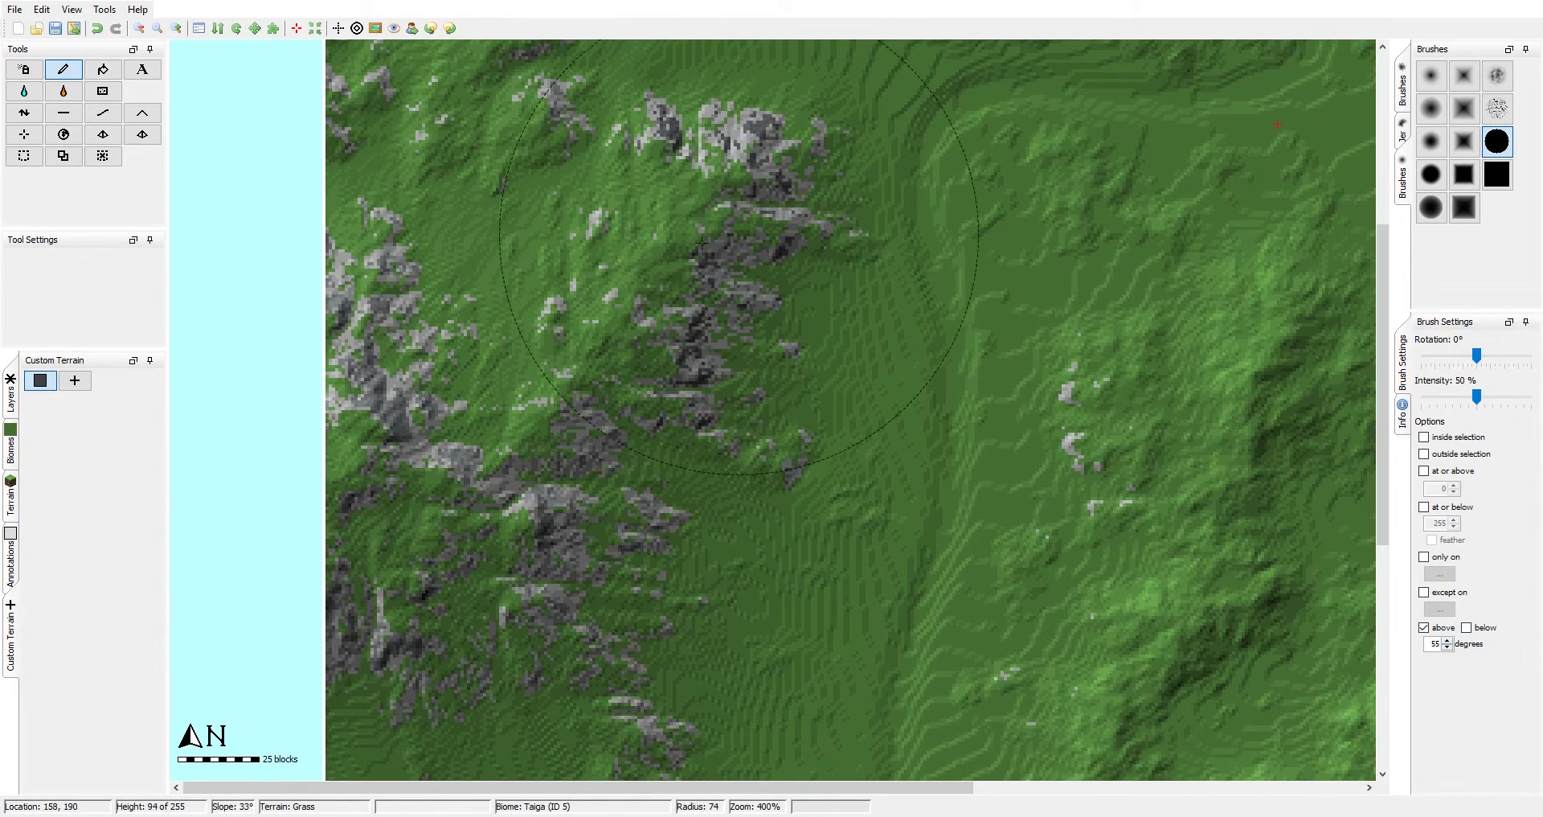
middle_click_drag(721, 211, 808, 266)
middle_click_drag(723, 404, 754, 258)
left_click_drag(704, 318, 769, 333)
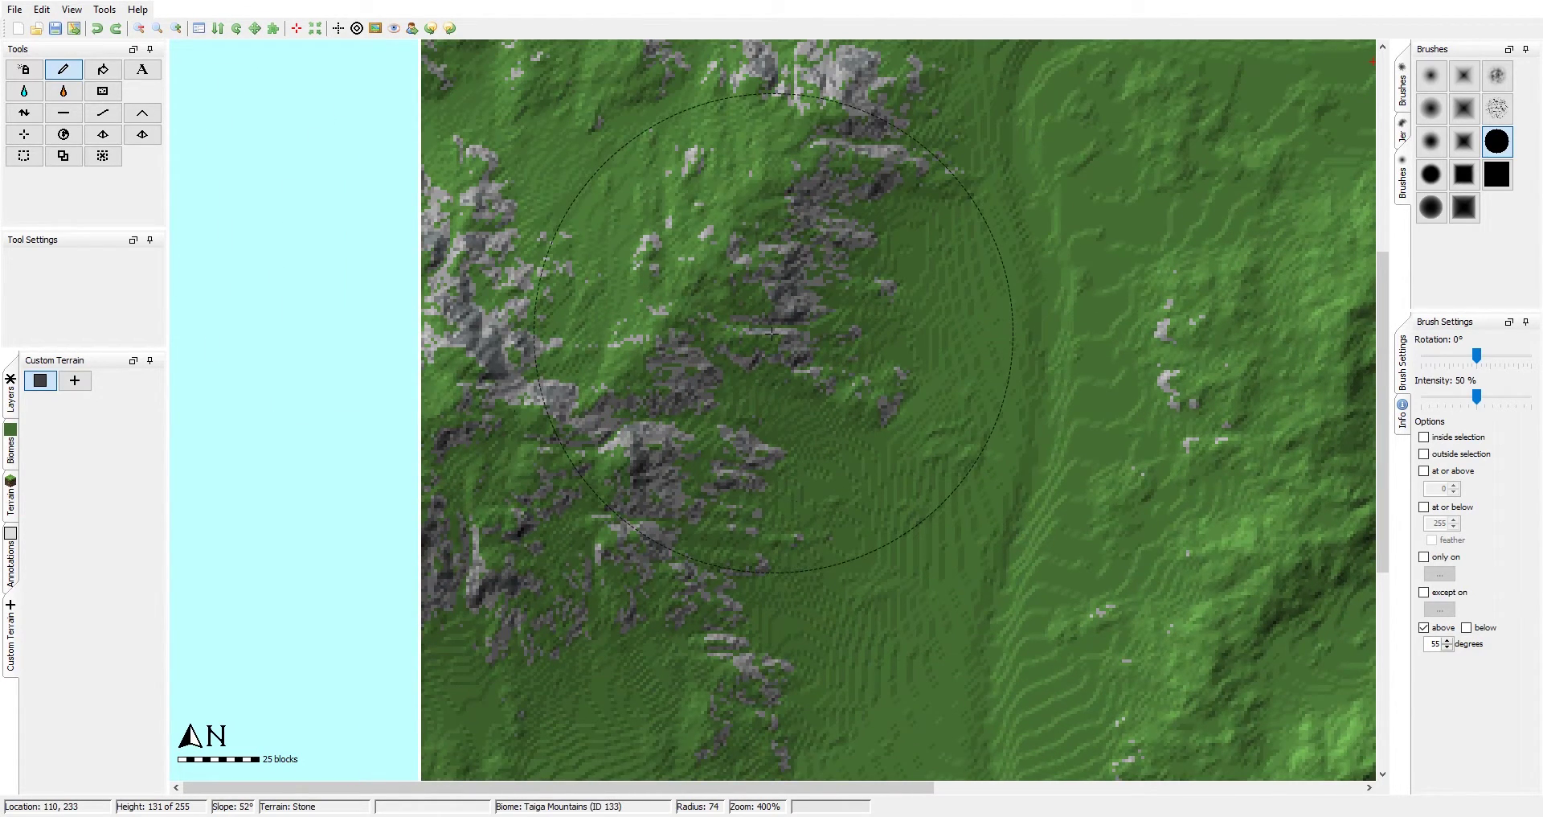
Step: Change the existing custom terrain's material to the modern Minecraft block light_gray_concrete_powder and save it
double_click(1437, 644)
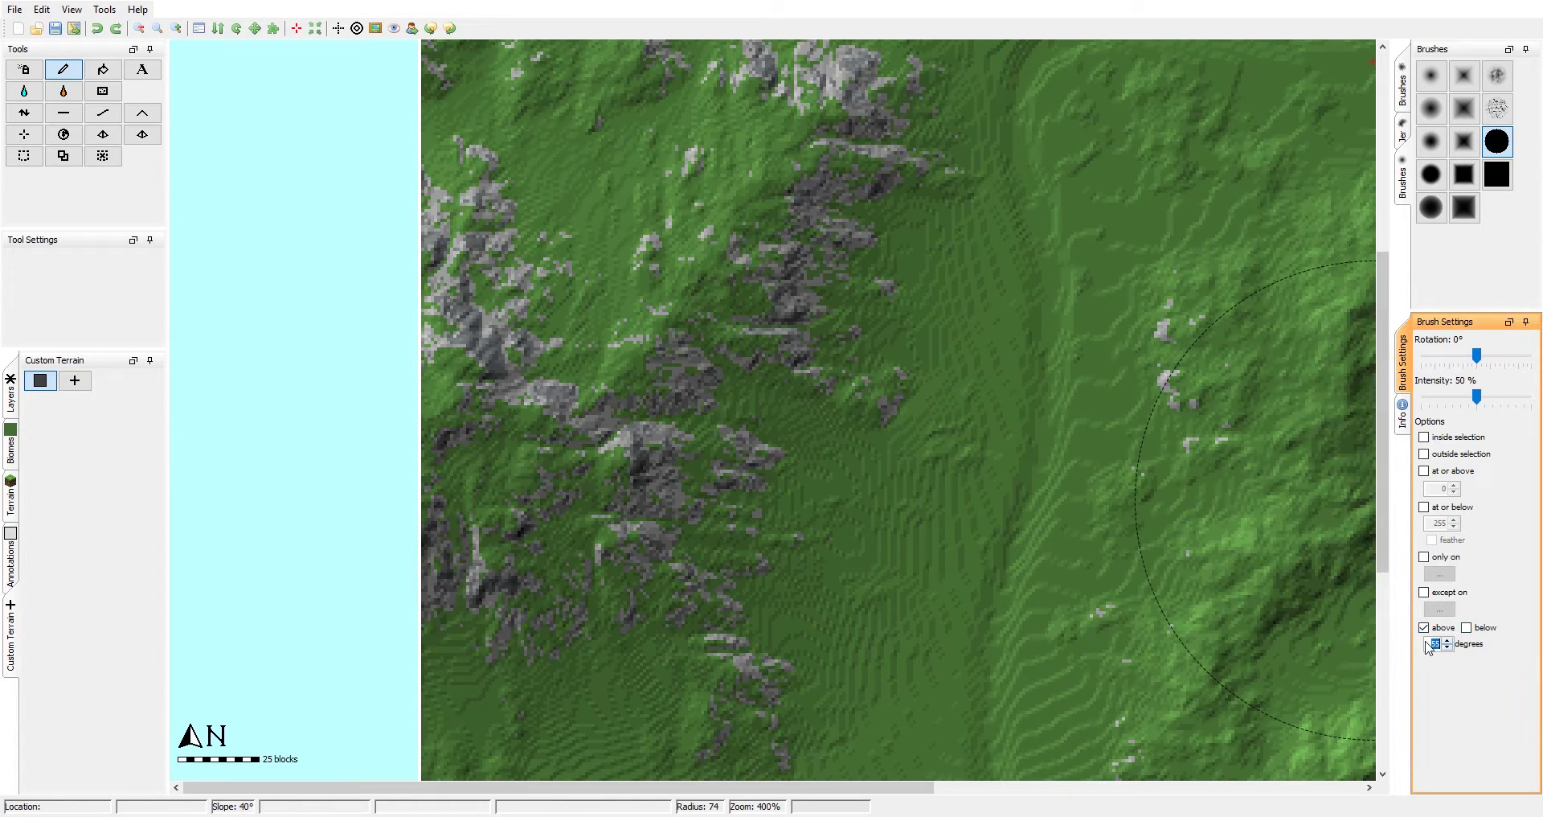
right_click(39, 386)
left_click(78, 397)
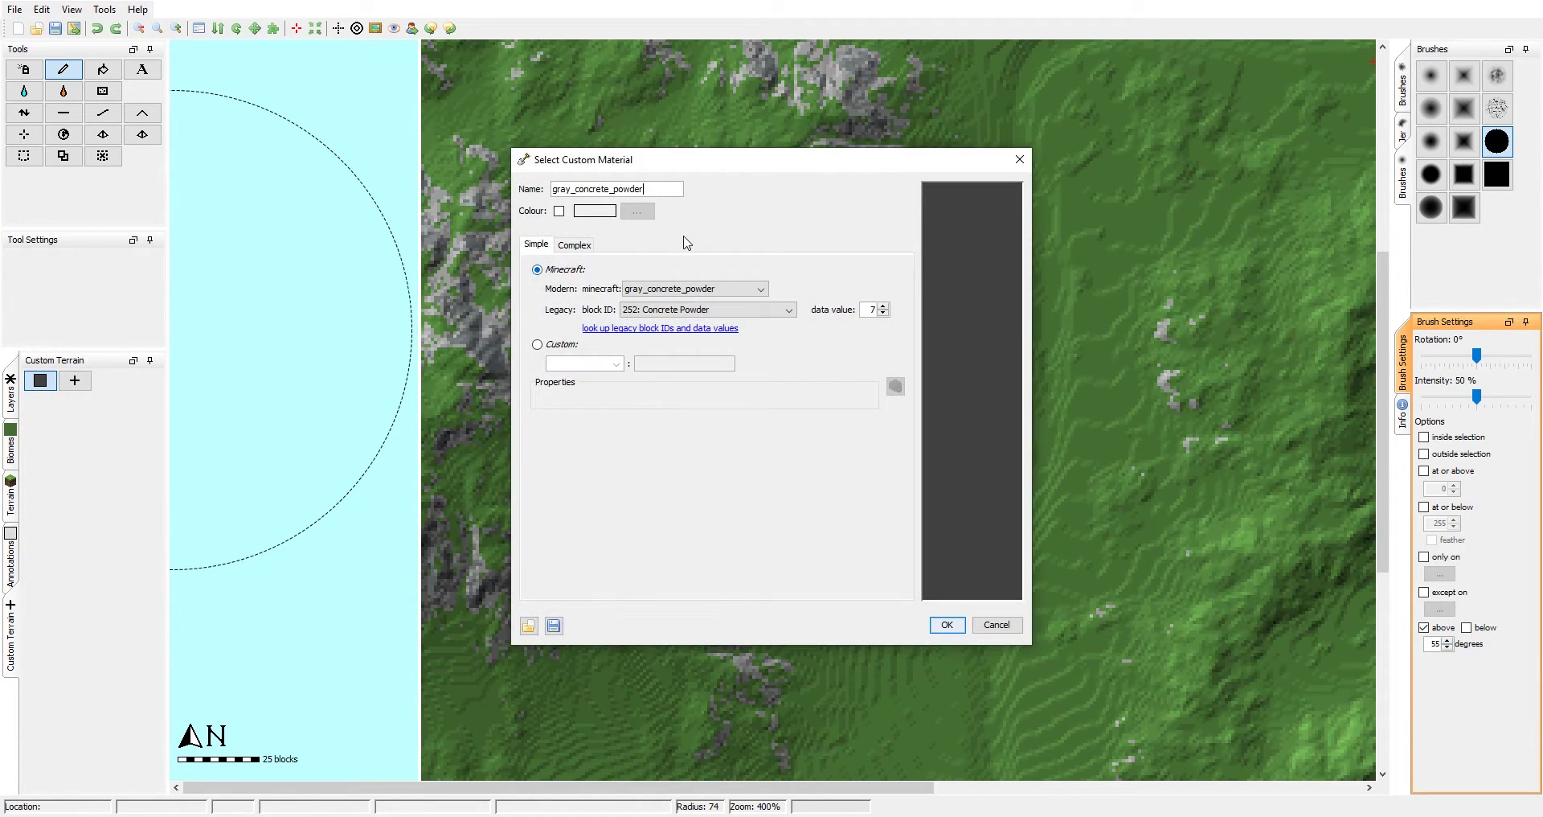
left_click(680, 288)
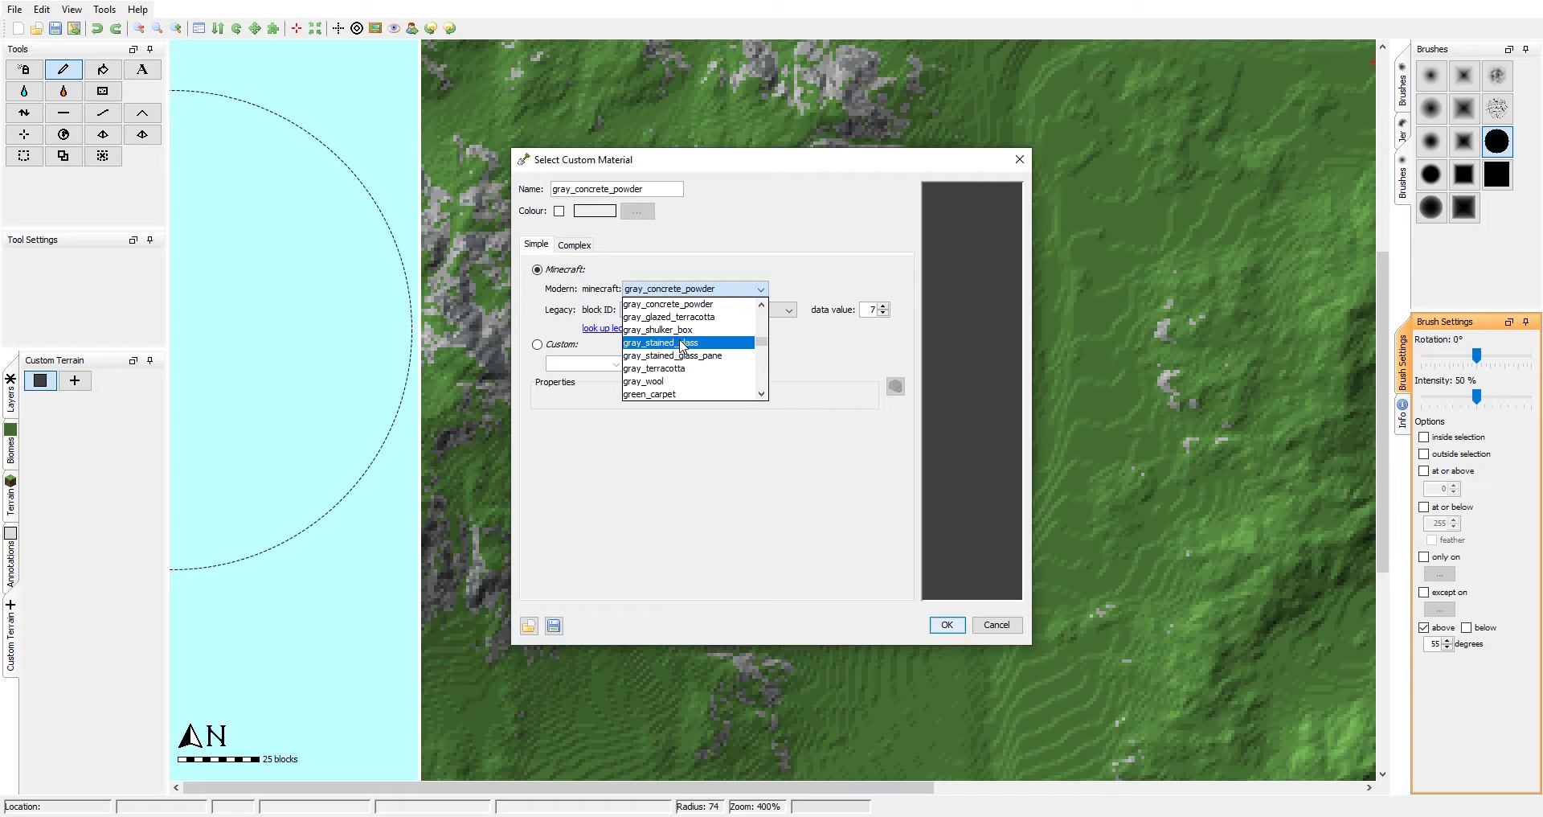
type("light_blue_carpet")
scroll(682, 345, "down", 2)
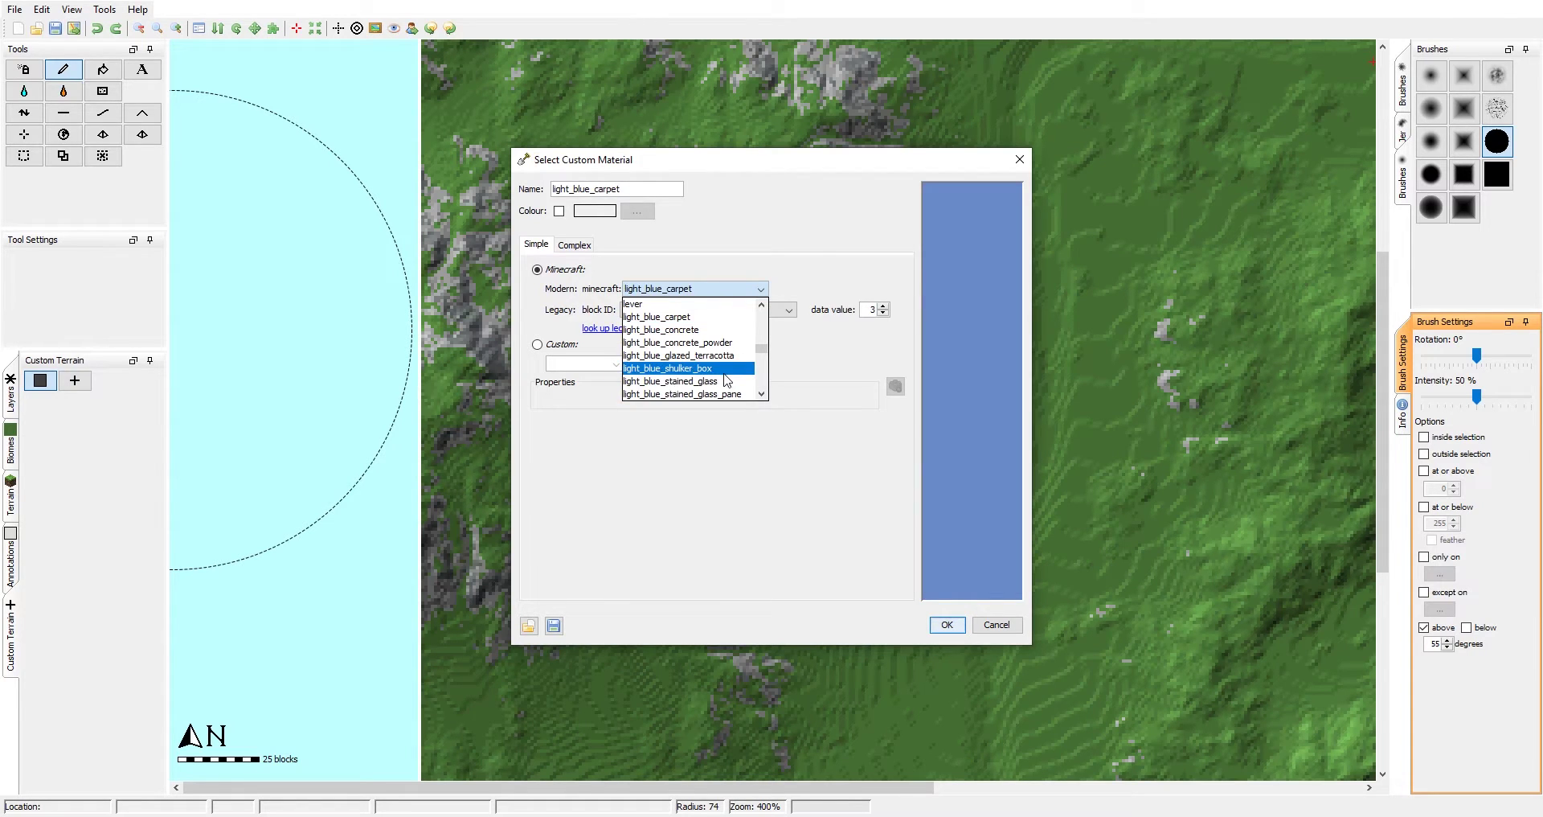
left_click(731, 343)
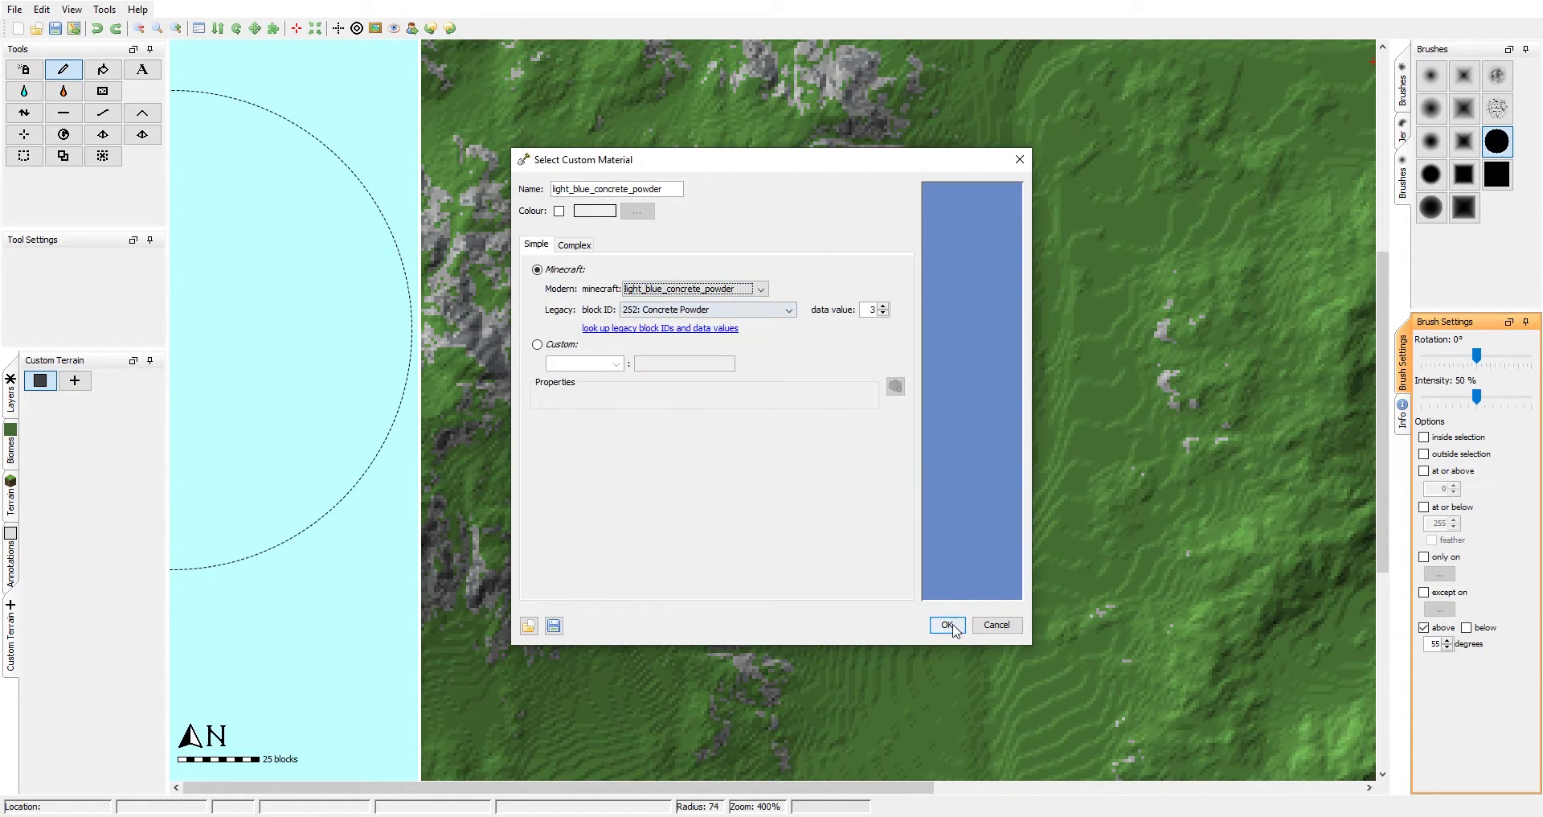
left_click(760, 289)
scroll(724, 361, "down", 2)
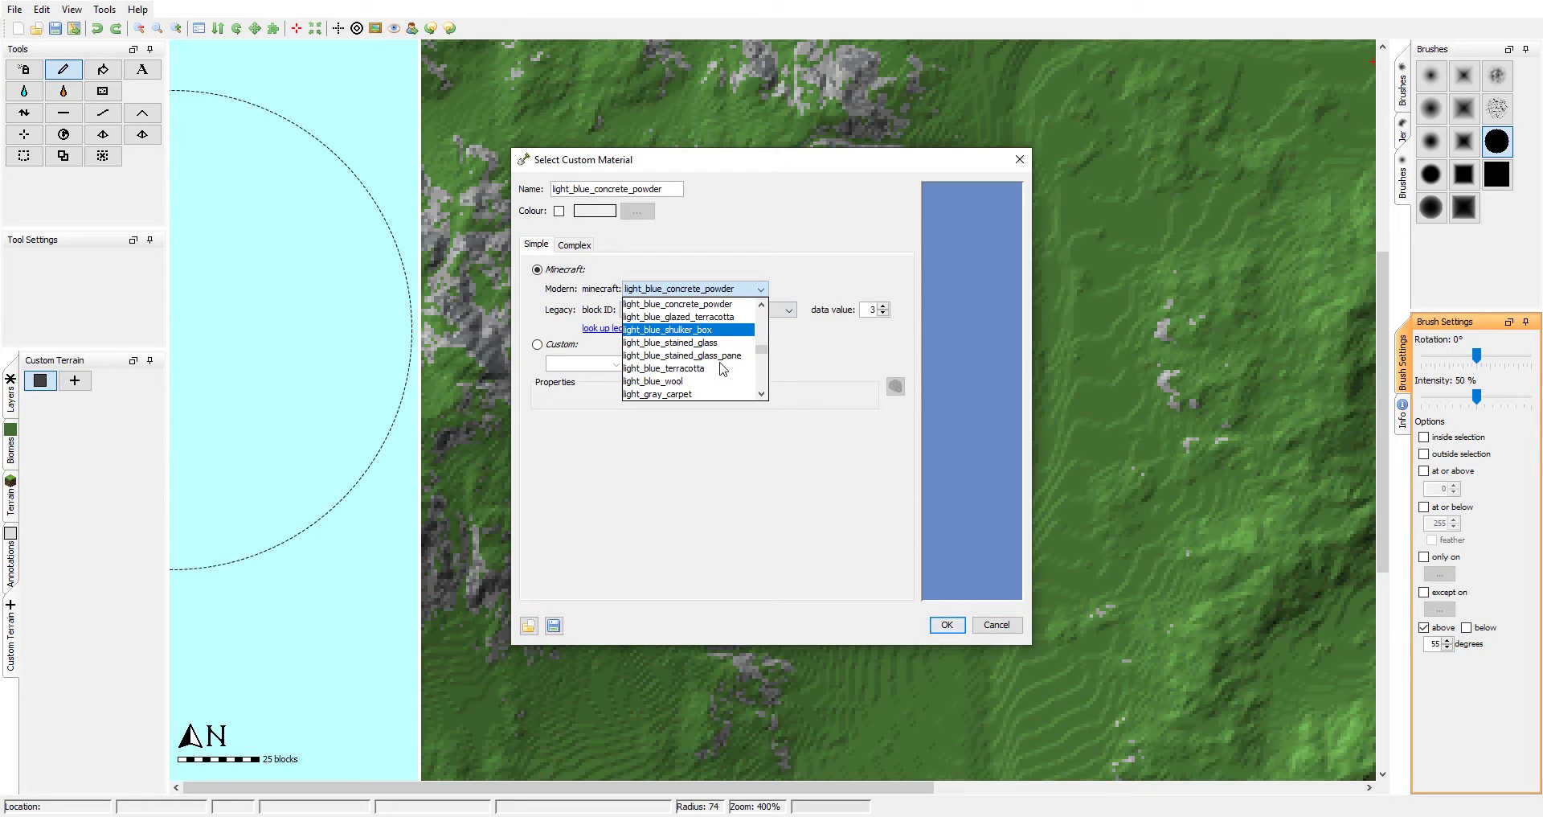
left_click(726, 381)
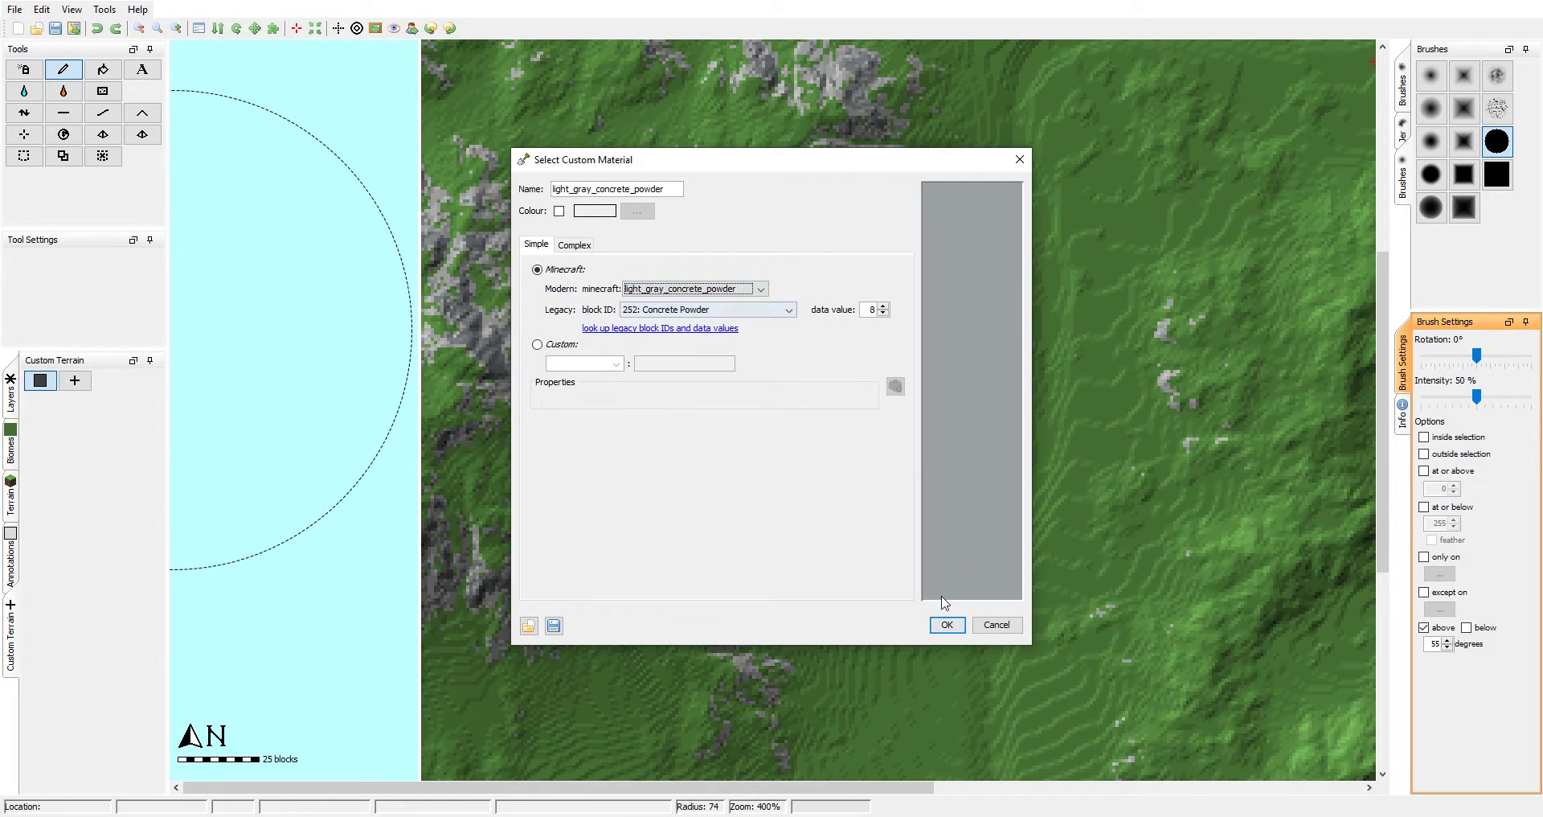
left_click(947, 625)
Step: Brush the light_gray_concrete_powder custom terrain over the western mountains on slopes above 55 degrees
middle_click_drag(732, 289, 748, 312)
left_click_drag(715, 426, 795, 180)
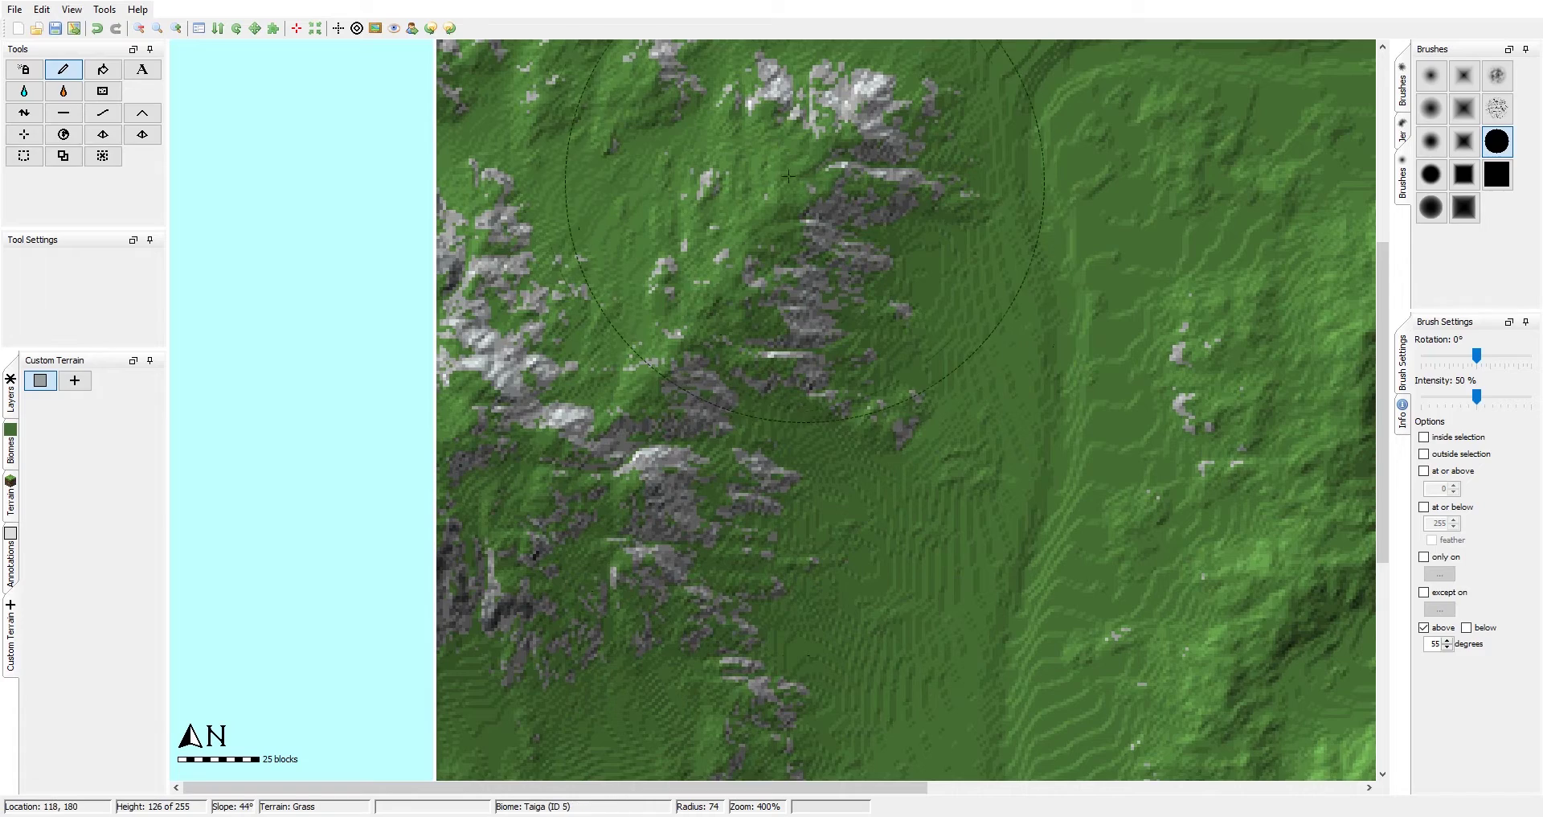
middle_click_drag(855, 183, 804, 342)
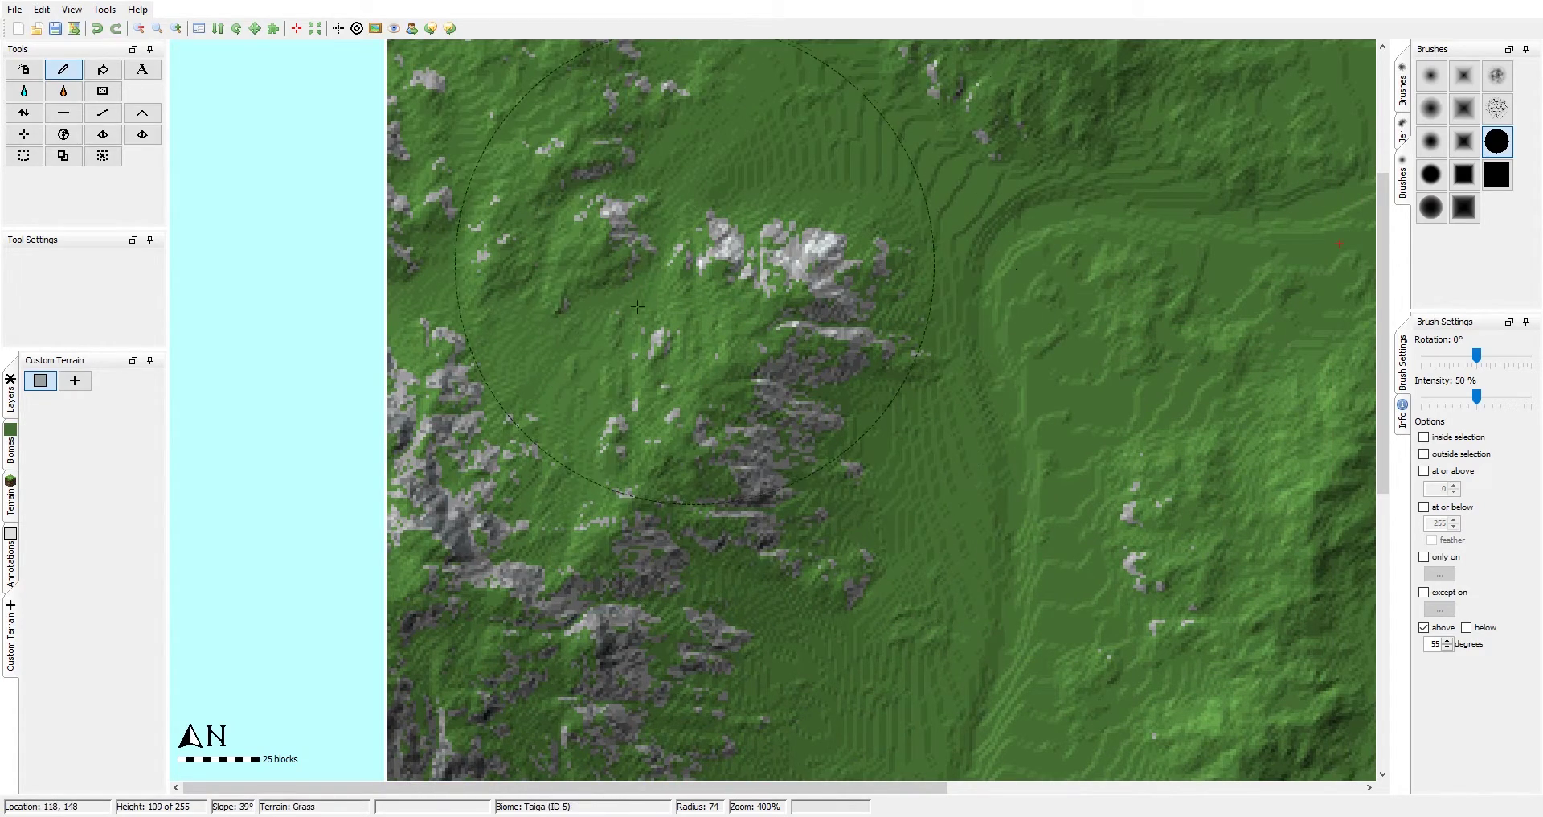
mouse_move(615, 549)
middle_mouse_down()
mouse_move(661, 351)
mouse_move(722, 394)
mouse_move(674, 497)
middle_mouse_up()
Step: Examine the rock texture on the western mountains up close and across the whole map
scroll(662, 351, "down", 2)
scroll(722, 394, "down", 1, "ctrl")
scroll(693, 297, "down", 7)
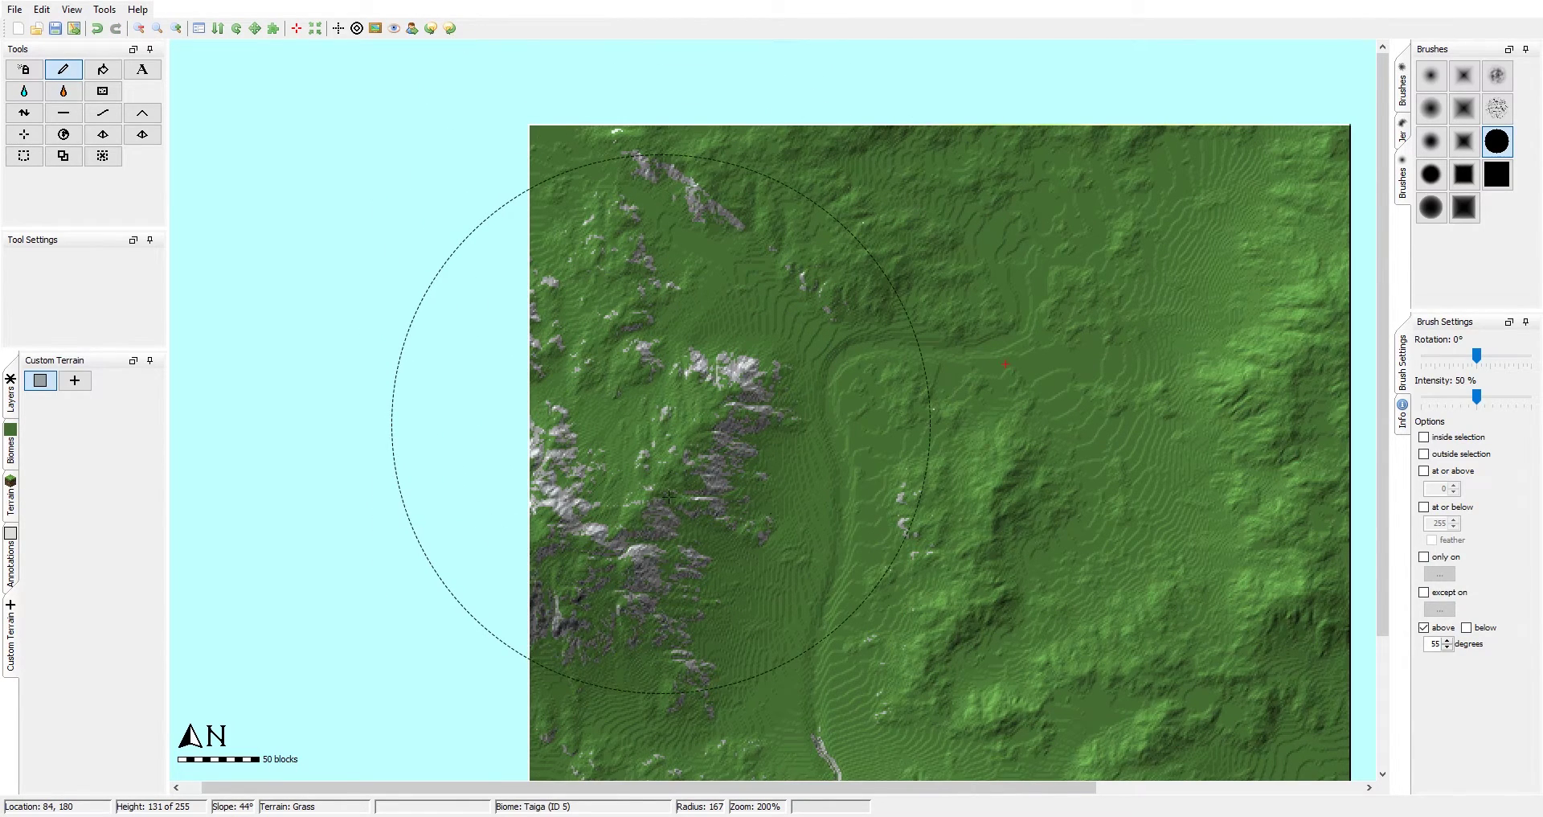
middle_click_drag(669, 494, 680, 378)
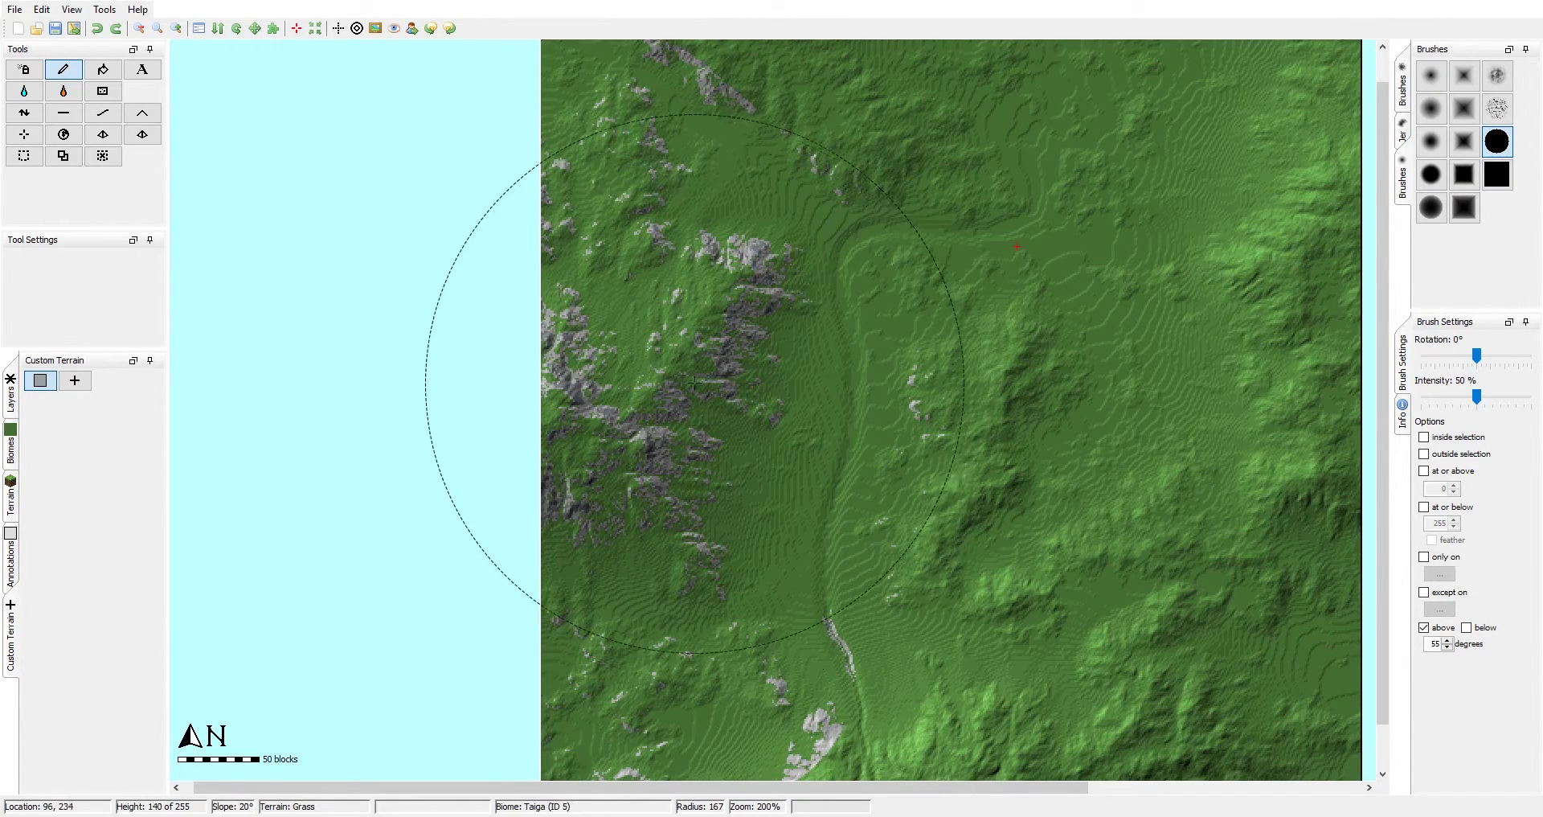
scroll(735, 472, "up", 1, "ctrl")
middle_click_drag(588, 513, 655, 487)
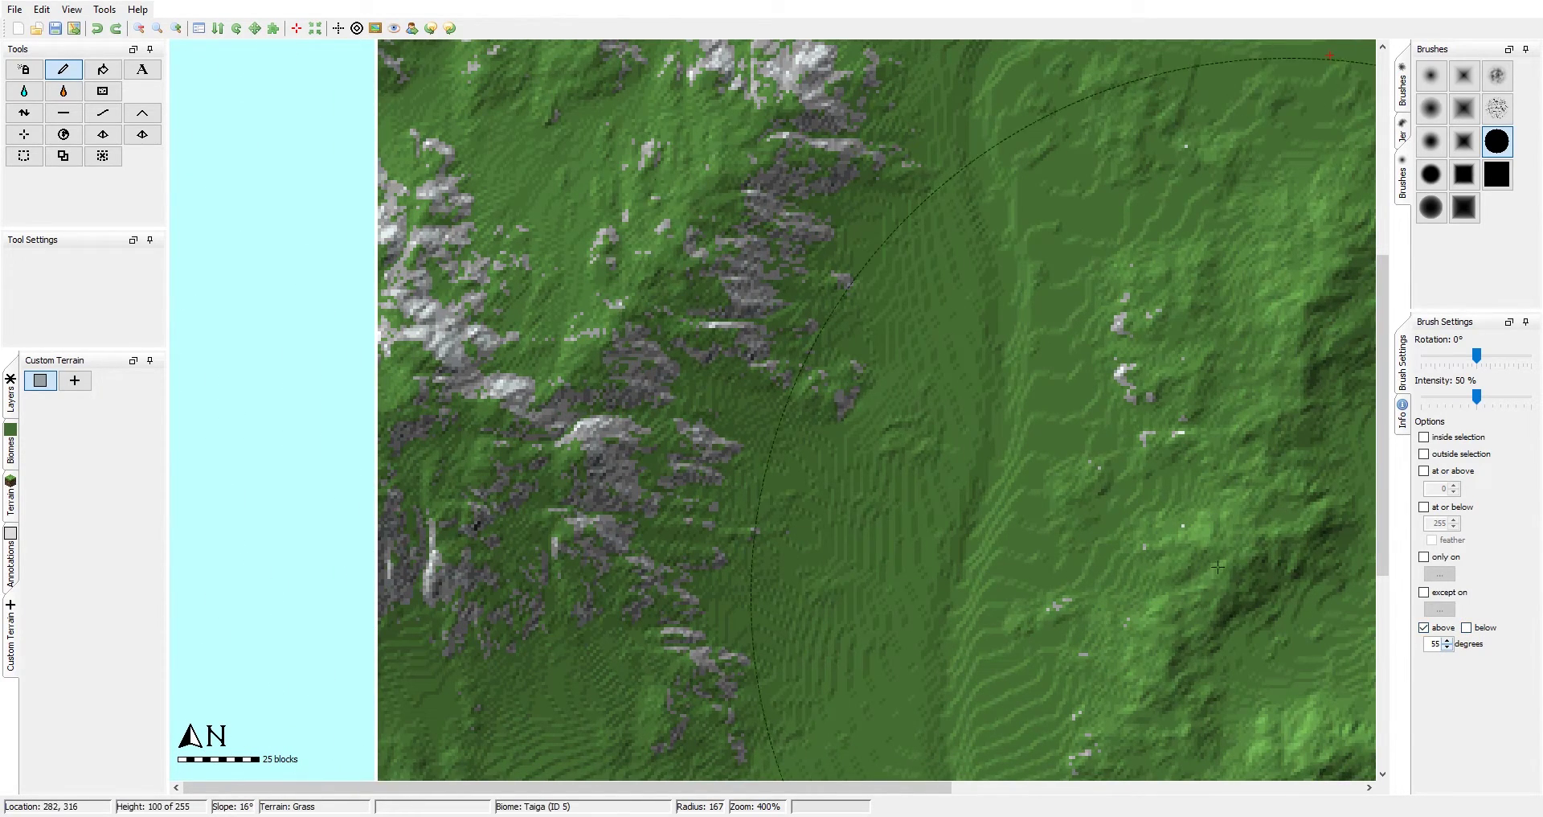
middle_click_drag(677, 362, 551, 367)
scroll(635, 353, "down", 2, "ctrl")
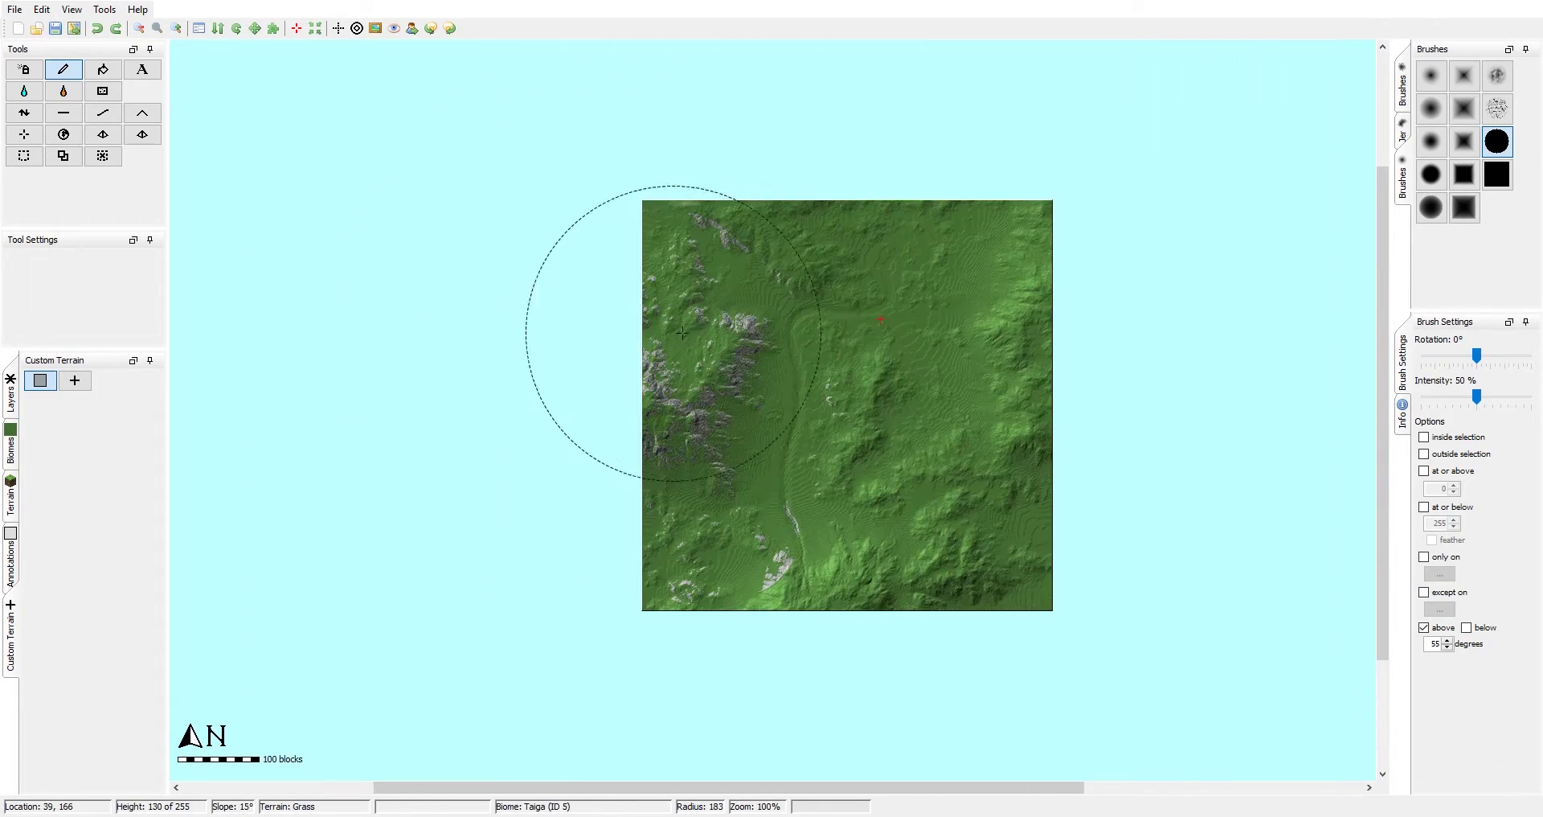
middle_click_drag(661, 294, 582, 270)
scroll(647, 283, "up", 1, "ctrl")
middle_click_drag(915, 261, 932, 311)
scroll(934, 314, "down", 6)
scroll(925, 321, "down", 1, "ctrl")
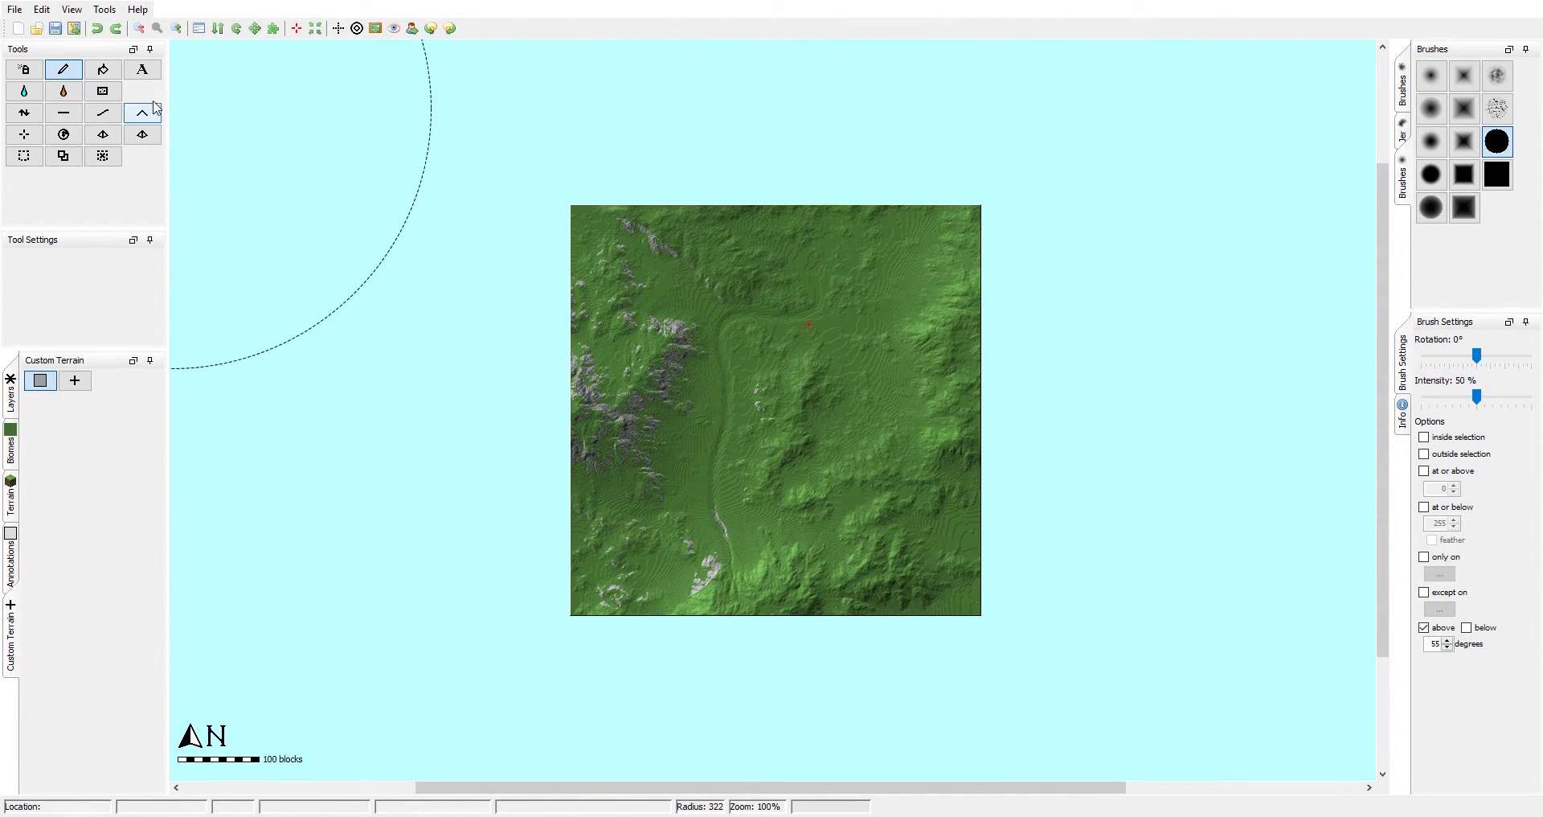
Step: Browse the terrain types offered for a global fill and close Global Operations without applying anything
left_click(72, 138)
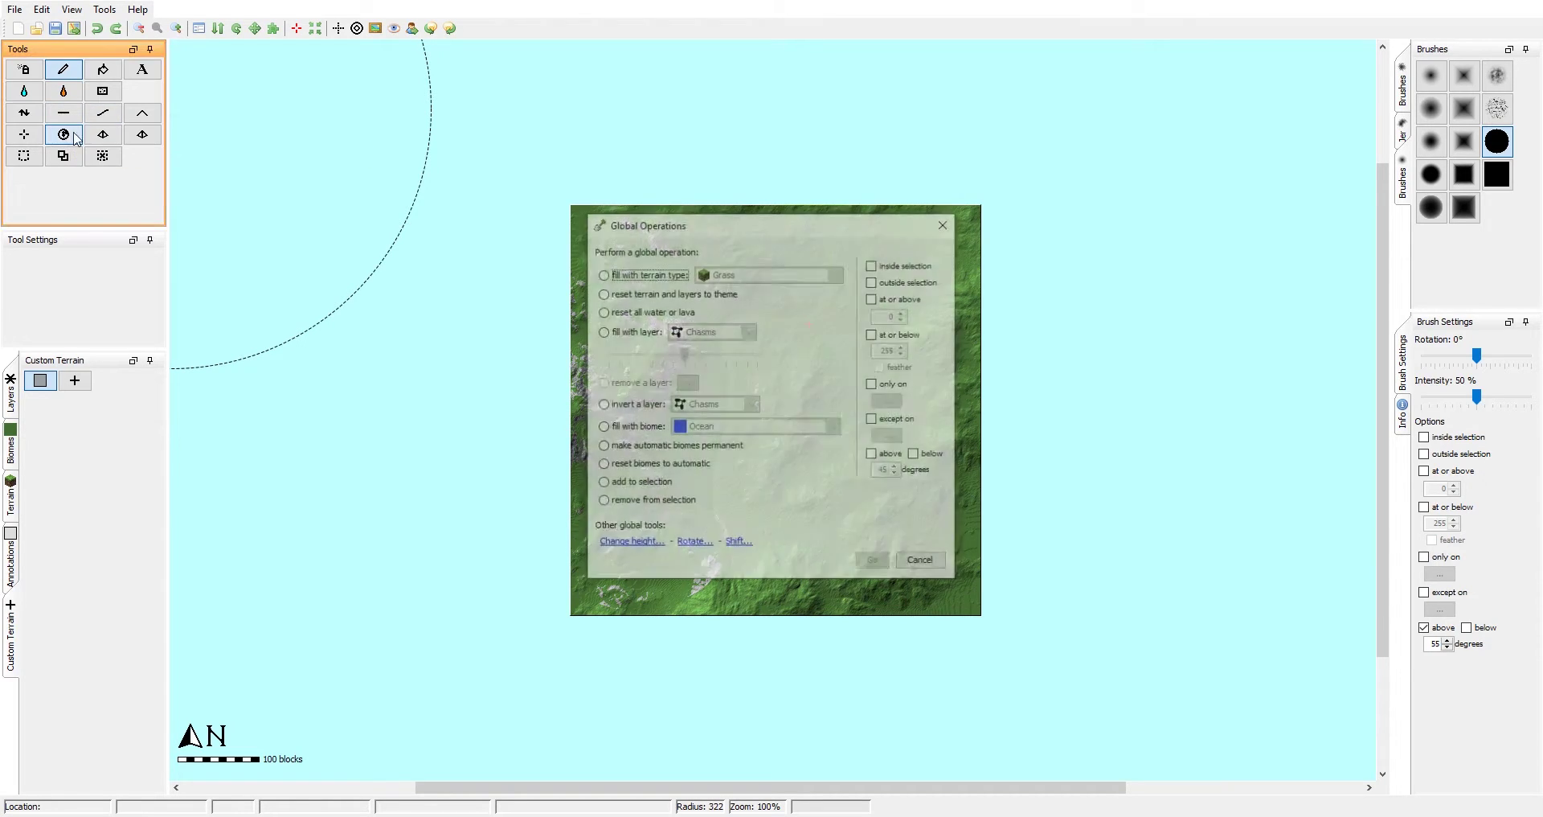
left_click_drag(737, 230, 781, 233)
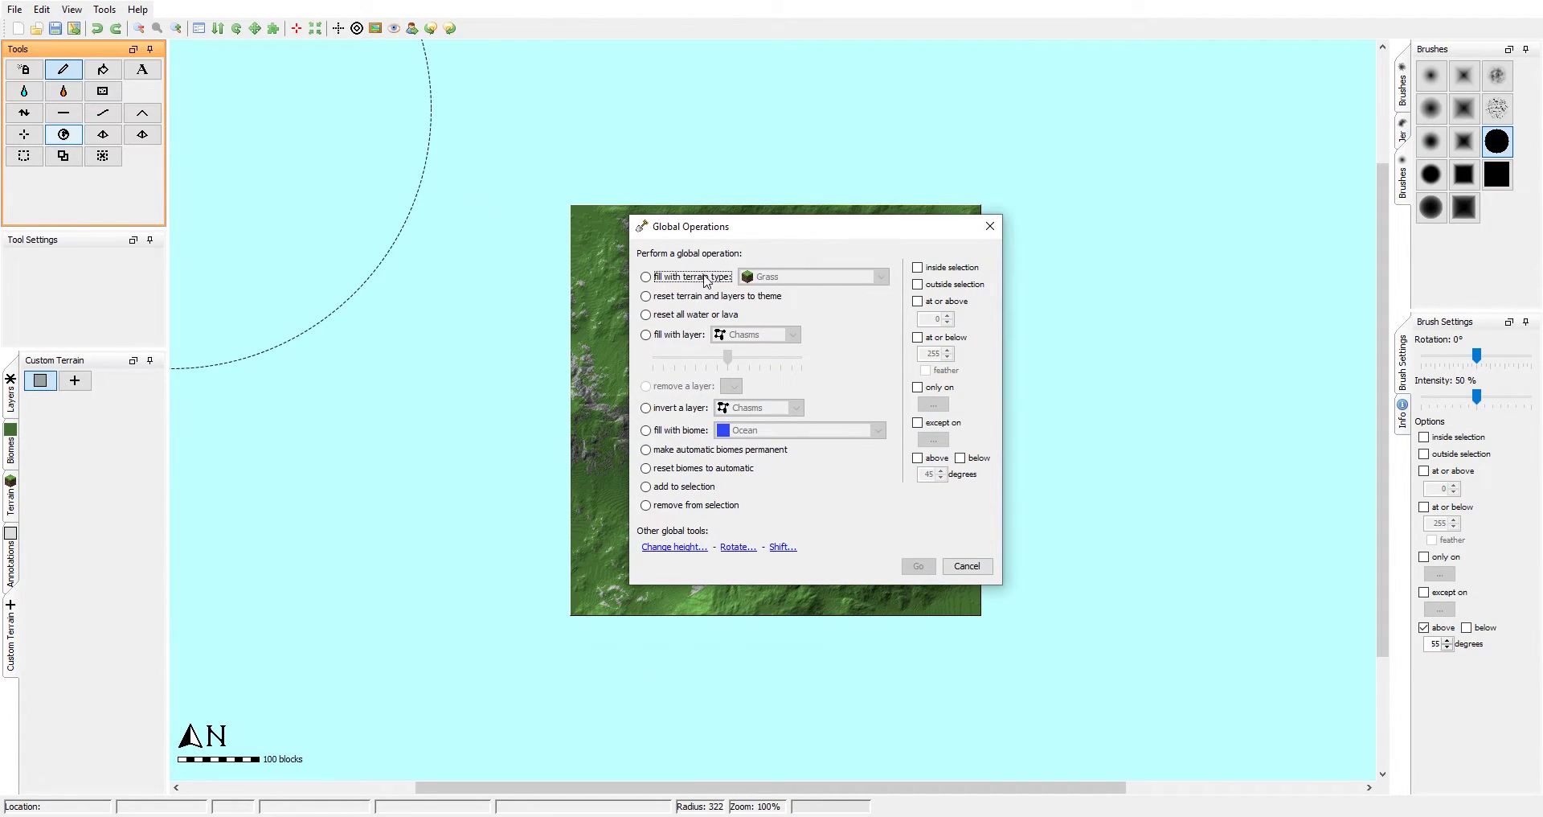
left_click(810, 278)
left_click(810, 277)
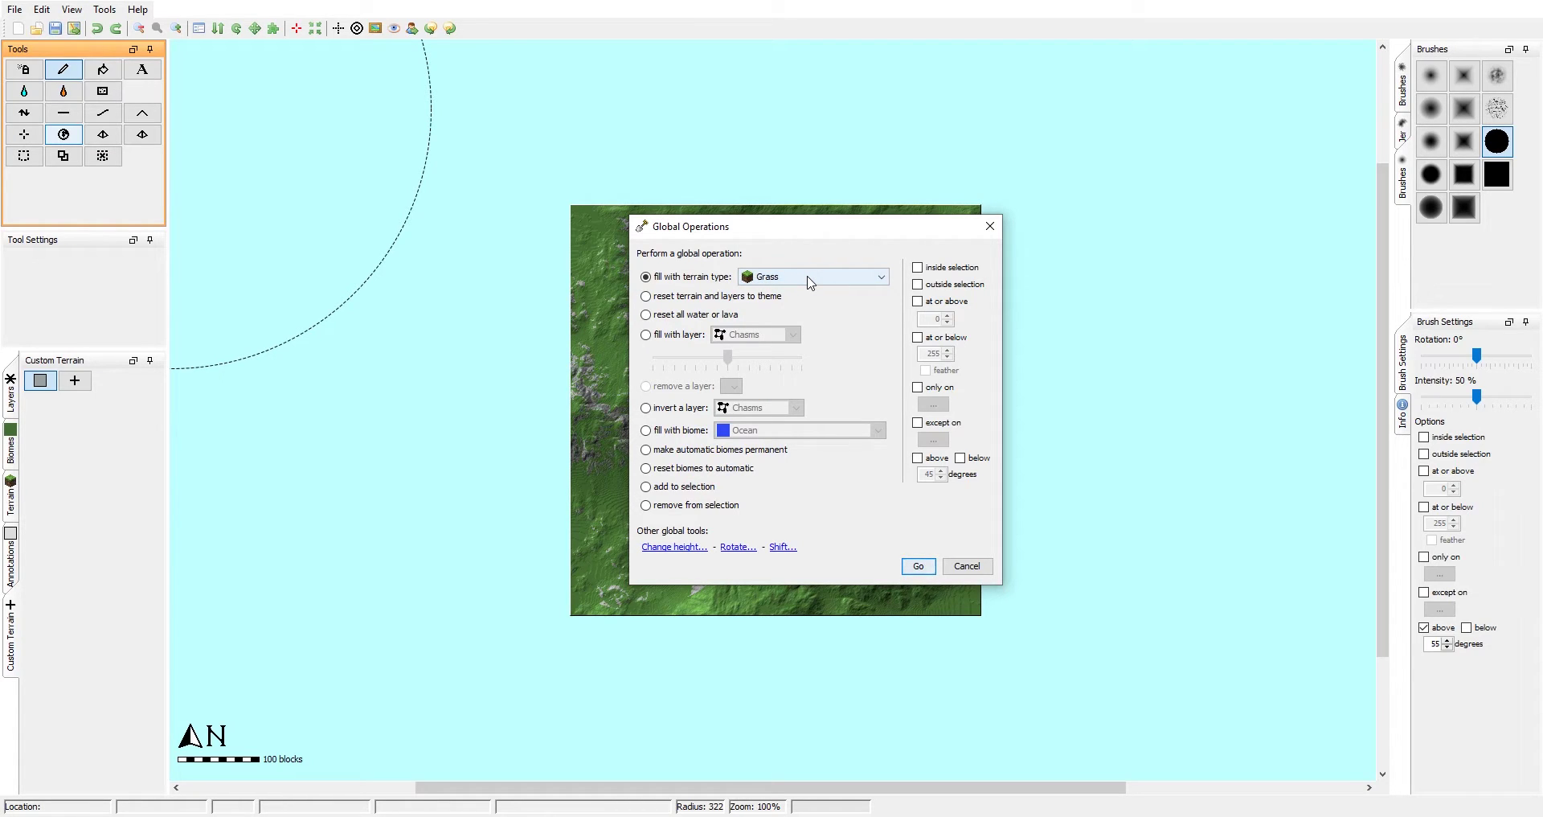
left_click(785, 277)
scroll(813, 325, "down", 4)
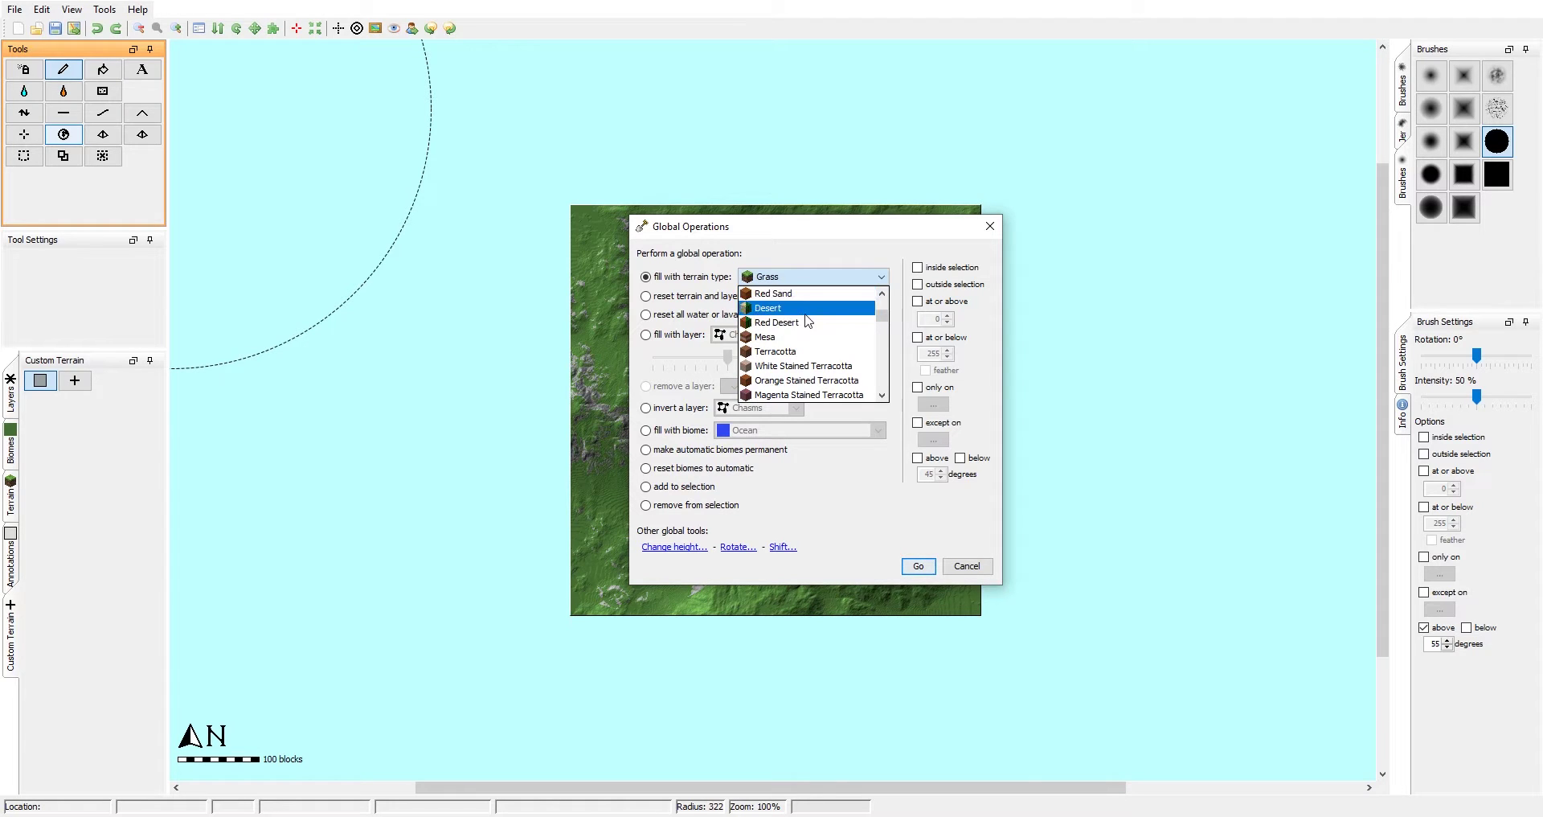
left_click(991, 561)
left_click(990, 566)
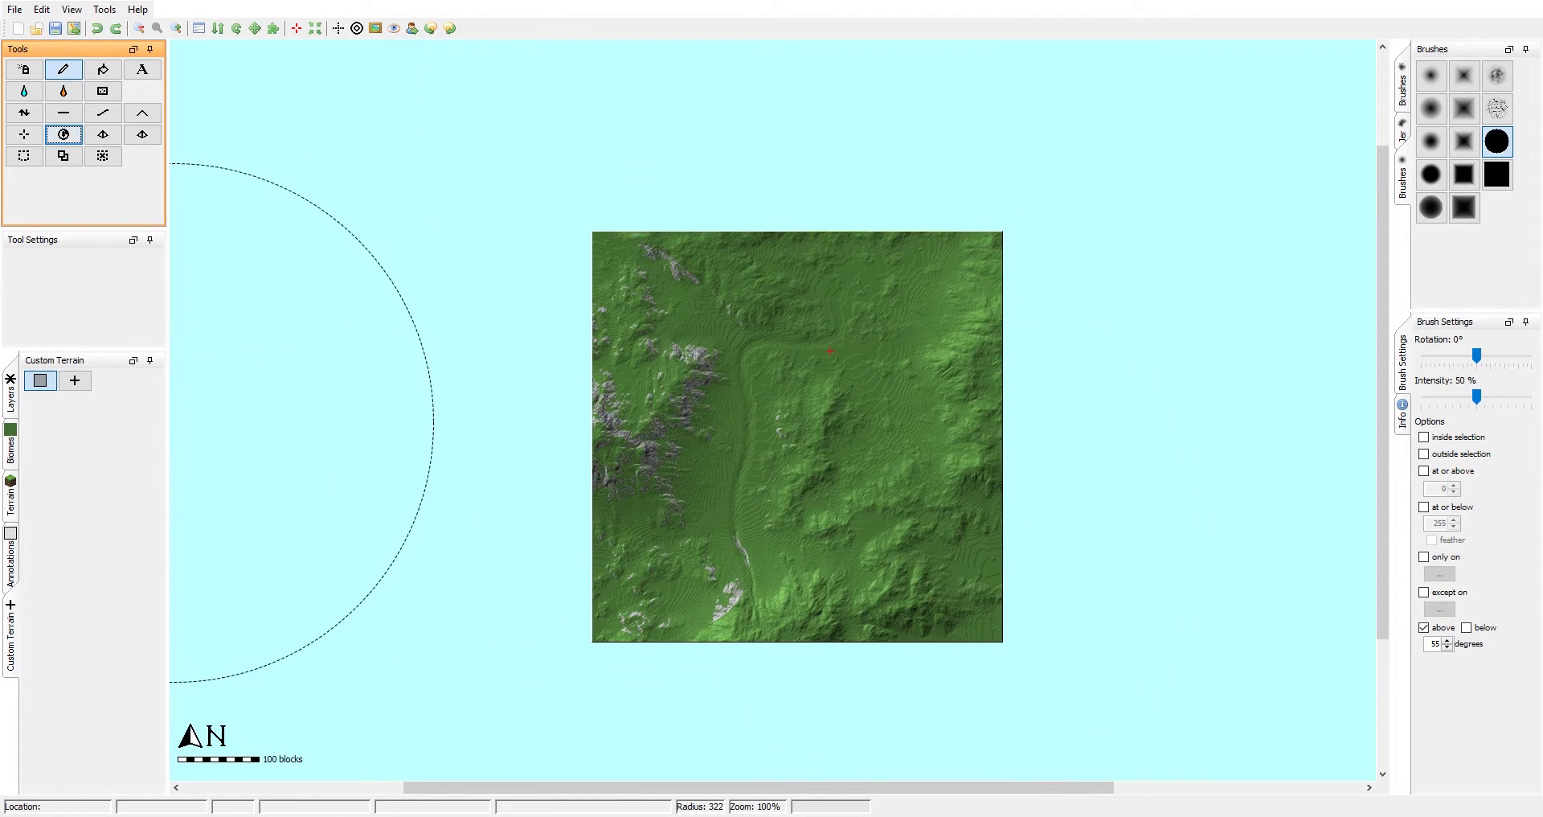
Step: Select the Plains biome and brush it over the northern lake and northeastern hills, keeping the limit of slopes above 55 degrees
left_click(10, 450)
left_click(50, 430)
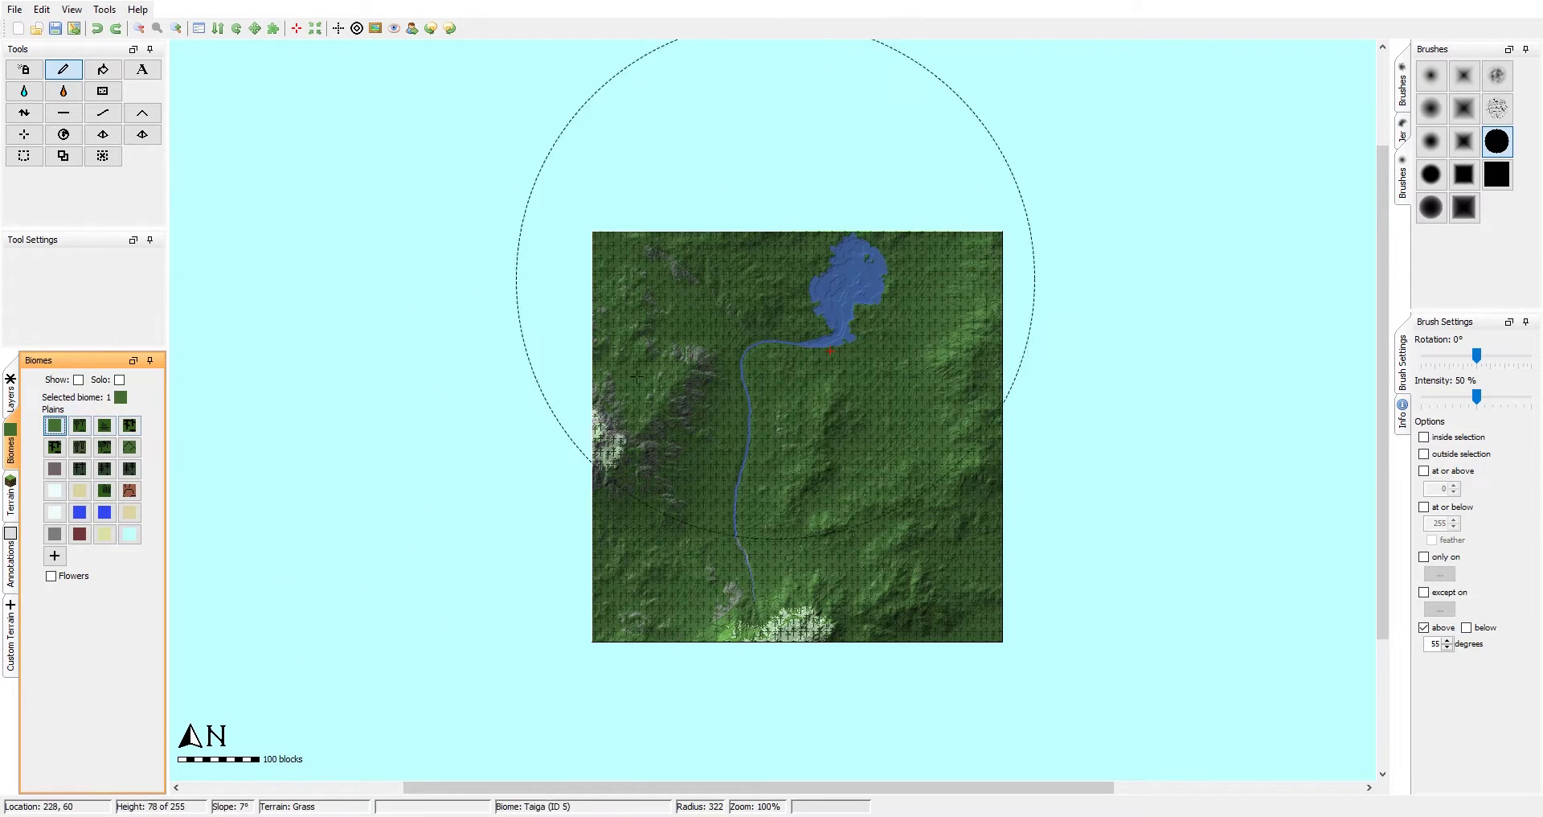
scroll(835, 421, "up", 1, "ctrl")
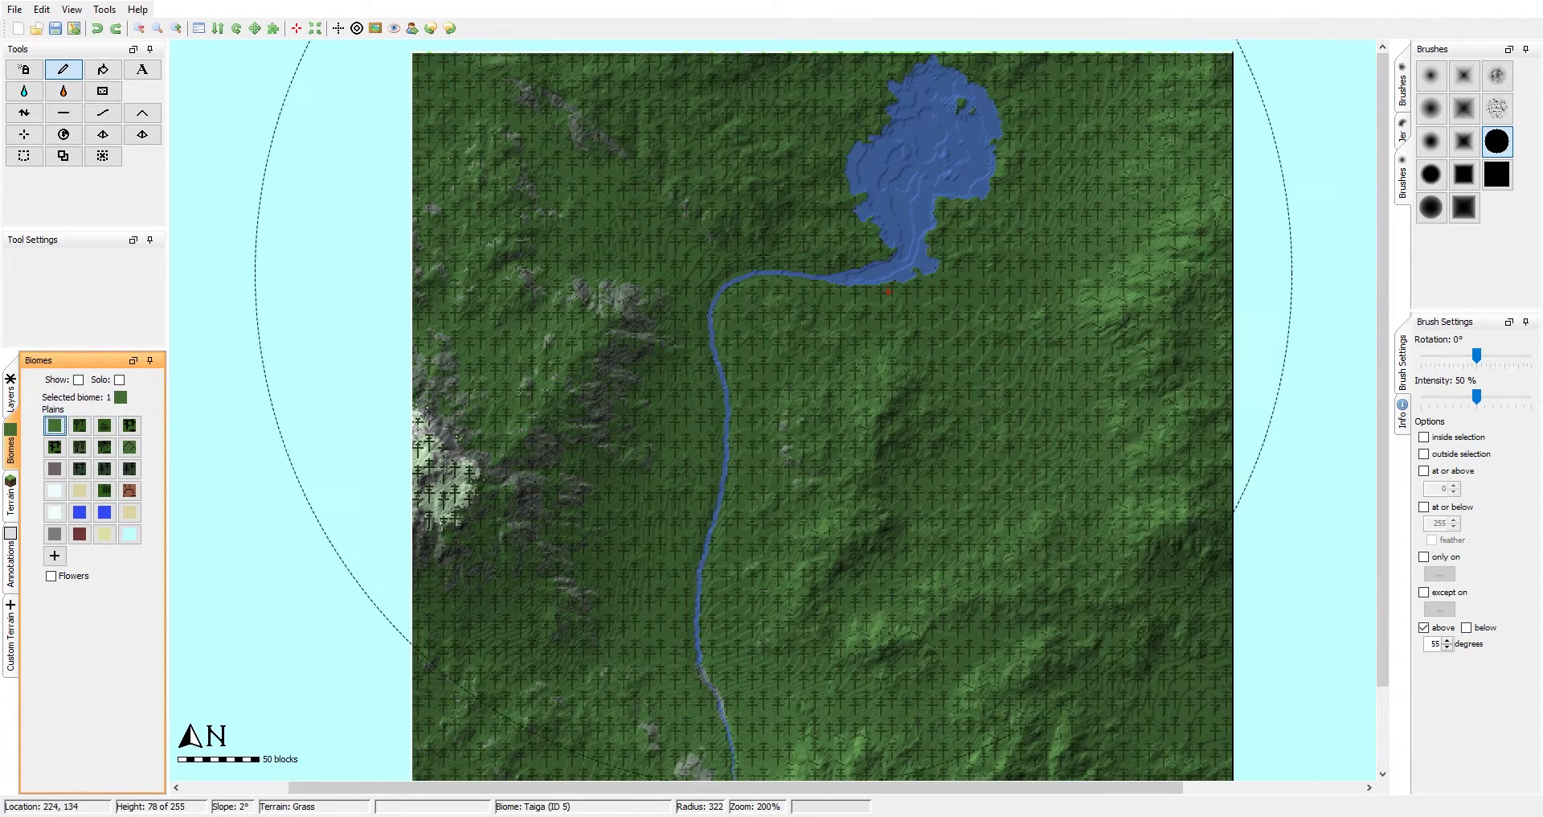
middle_click_drag(751, 283, 735, 256)
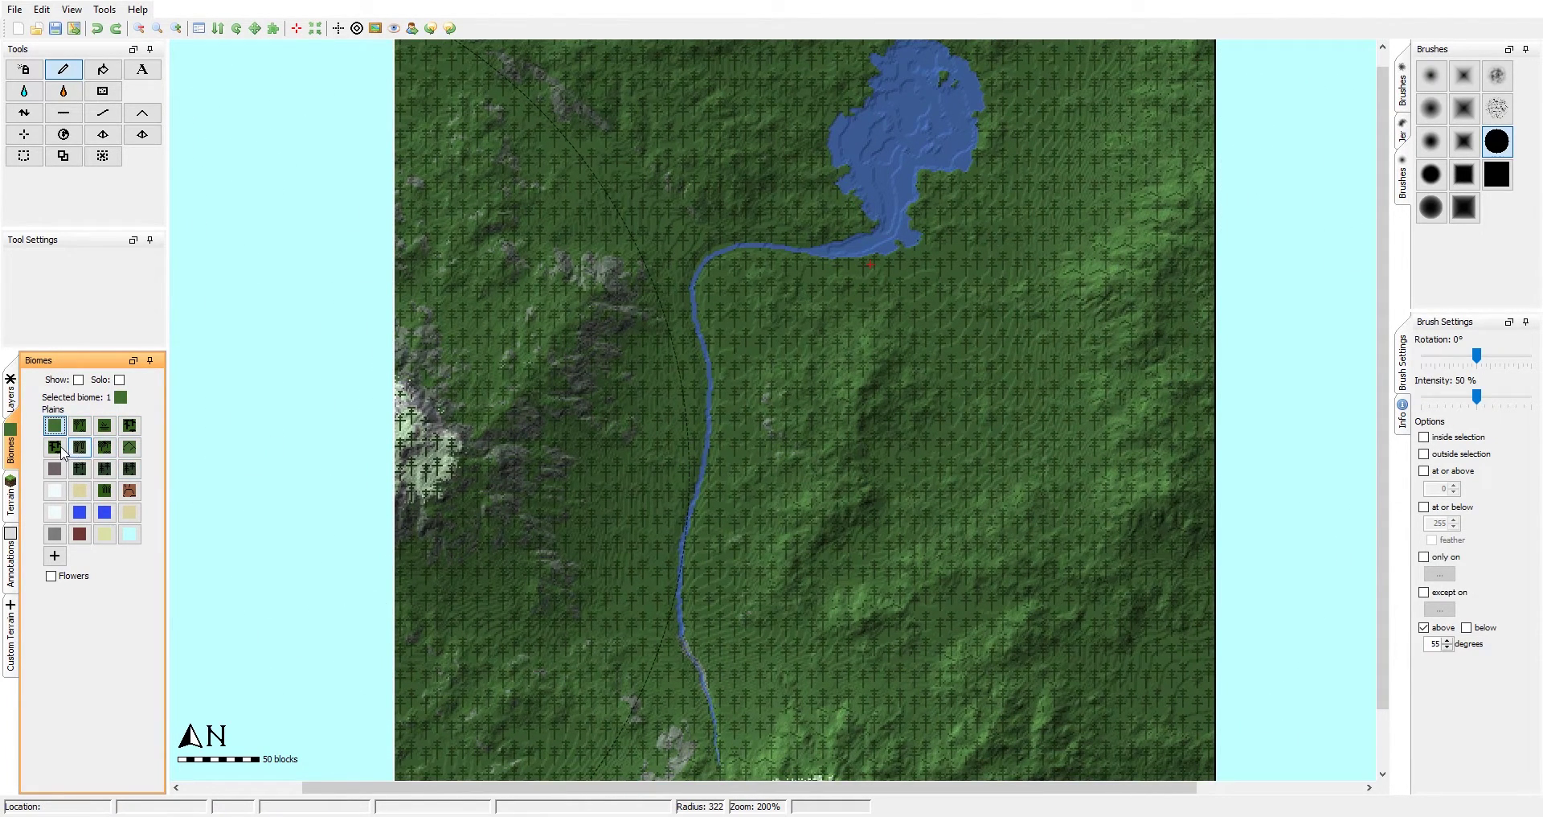
key("ctrl+minus")
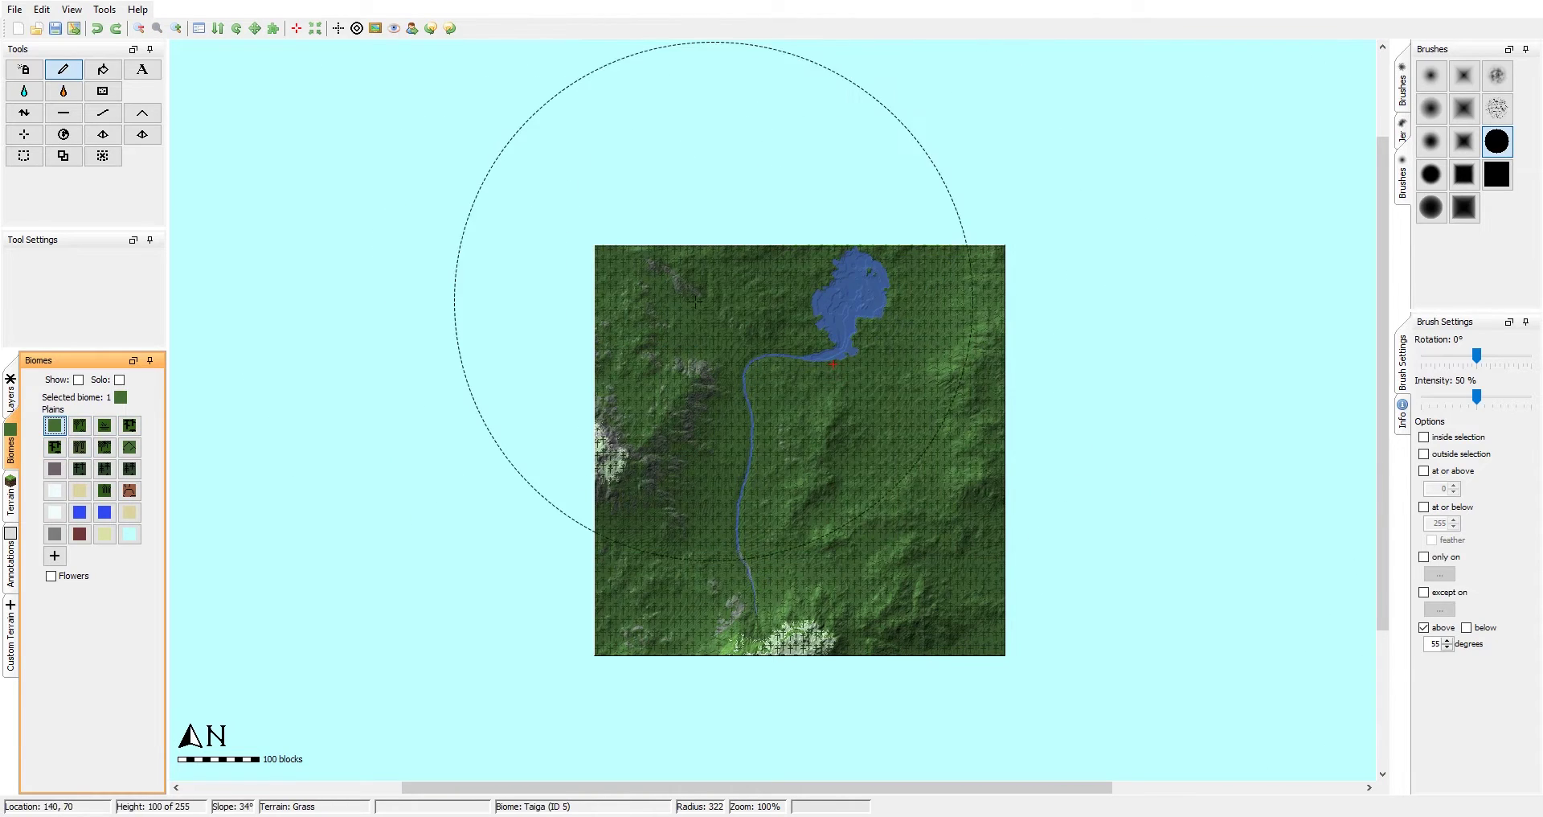
scroll(844, 301, "up", 6)
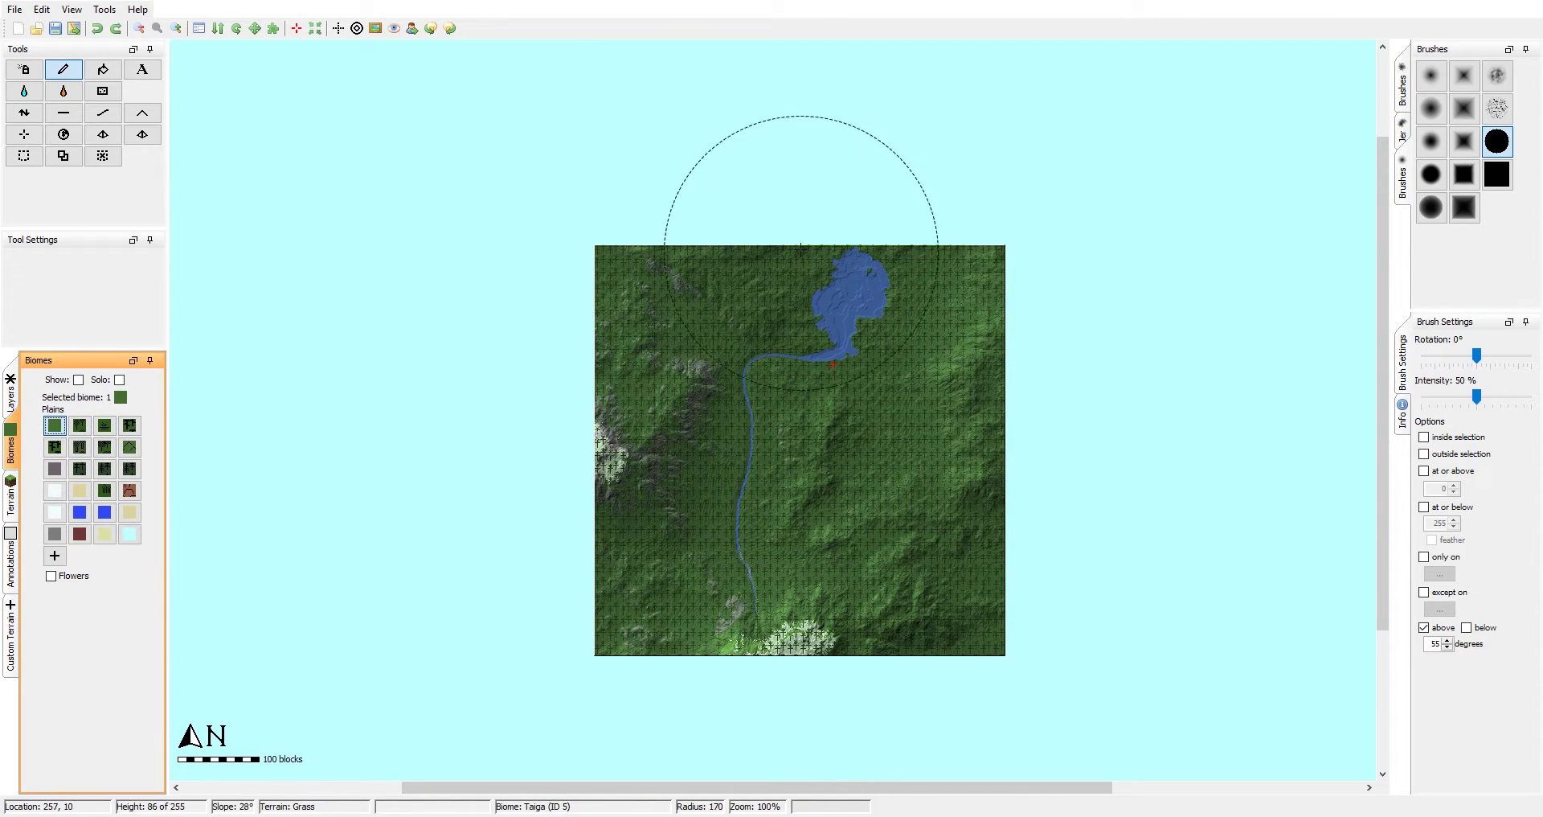
left_click_drag(805, 241, 884, 293)
scroll(881, 294, "down", 3)
key("ctrl+plus")
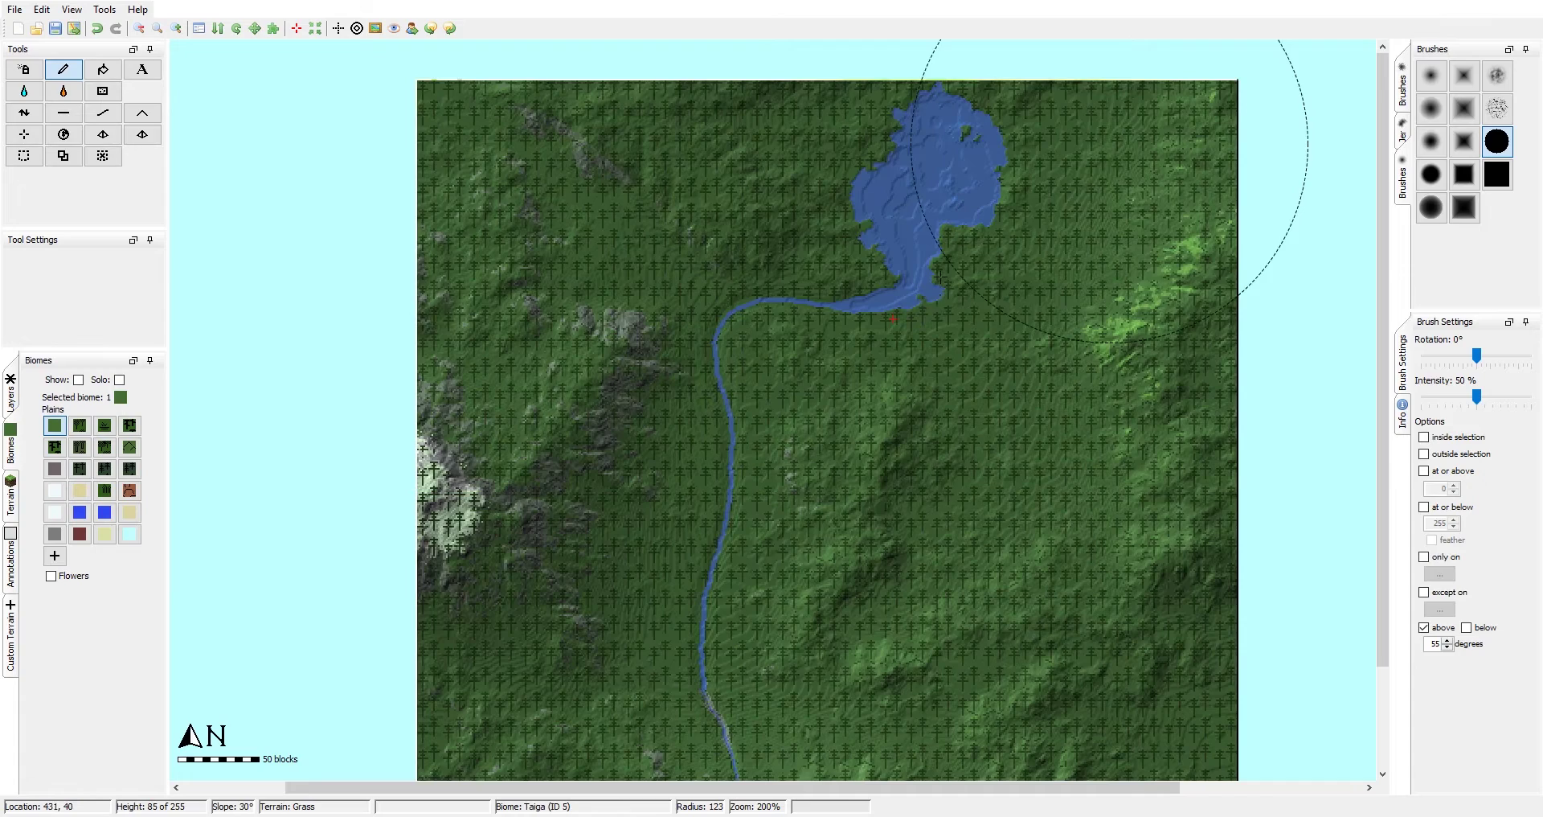
middle_click_drag(1101, 231, 1122, 147)
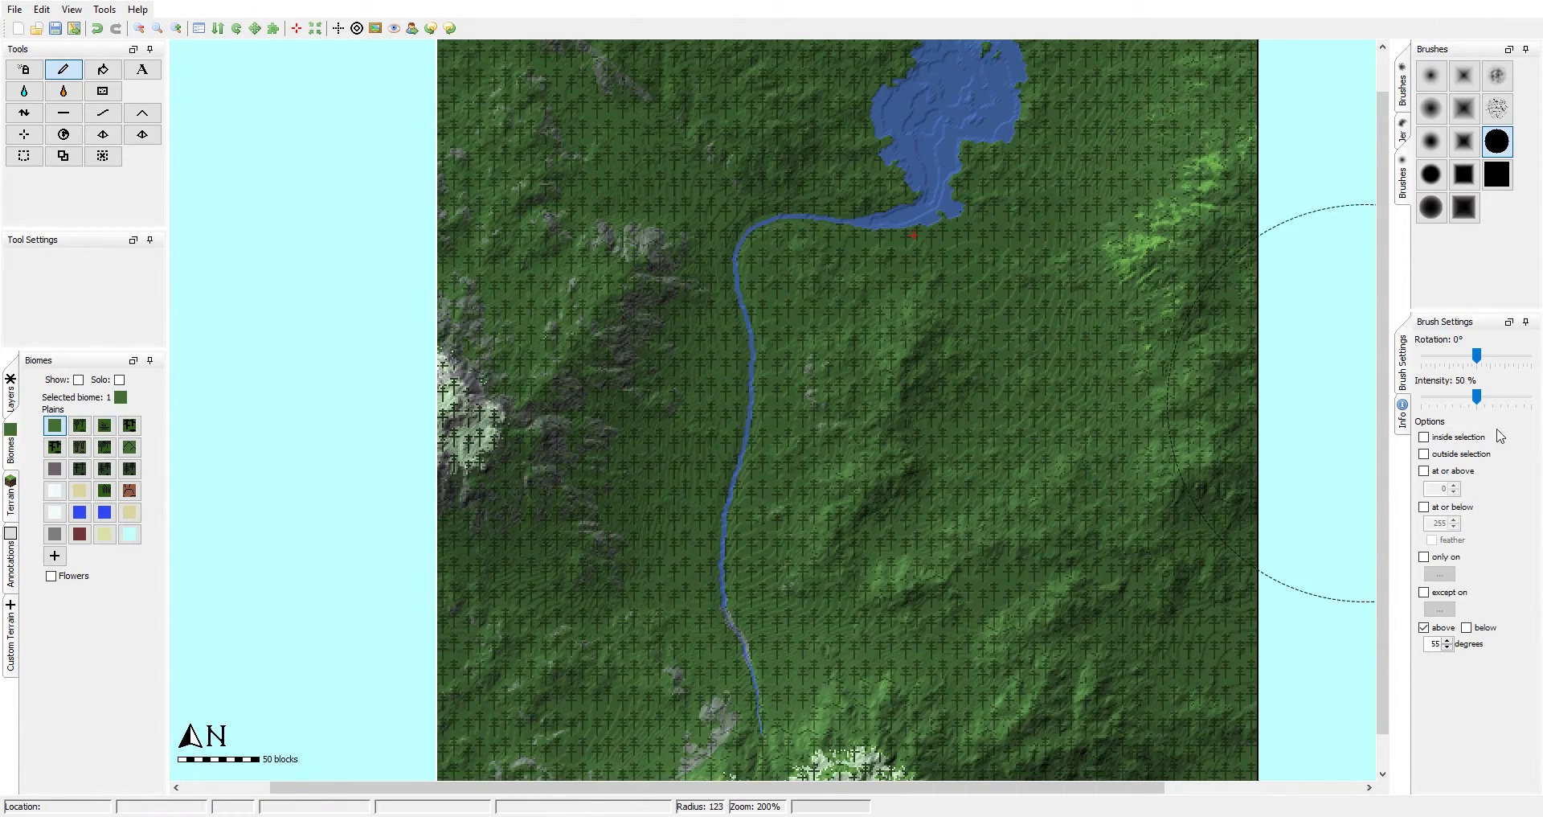
Step: Turn on the biome display and dab the Plains biome on the area east of the lake
left_click(78, 379)
middle_click_drag(988, 172, 851, 338)
left_click(919, 278)
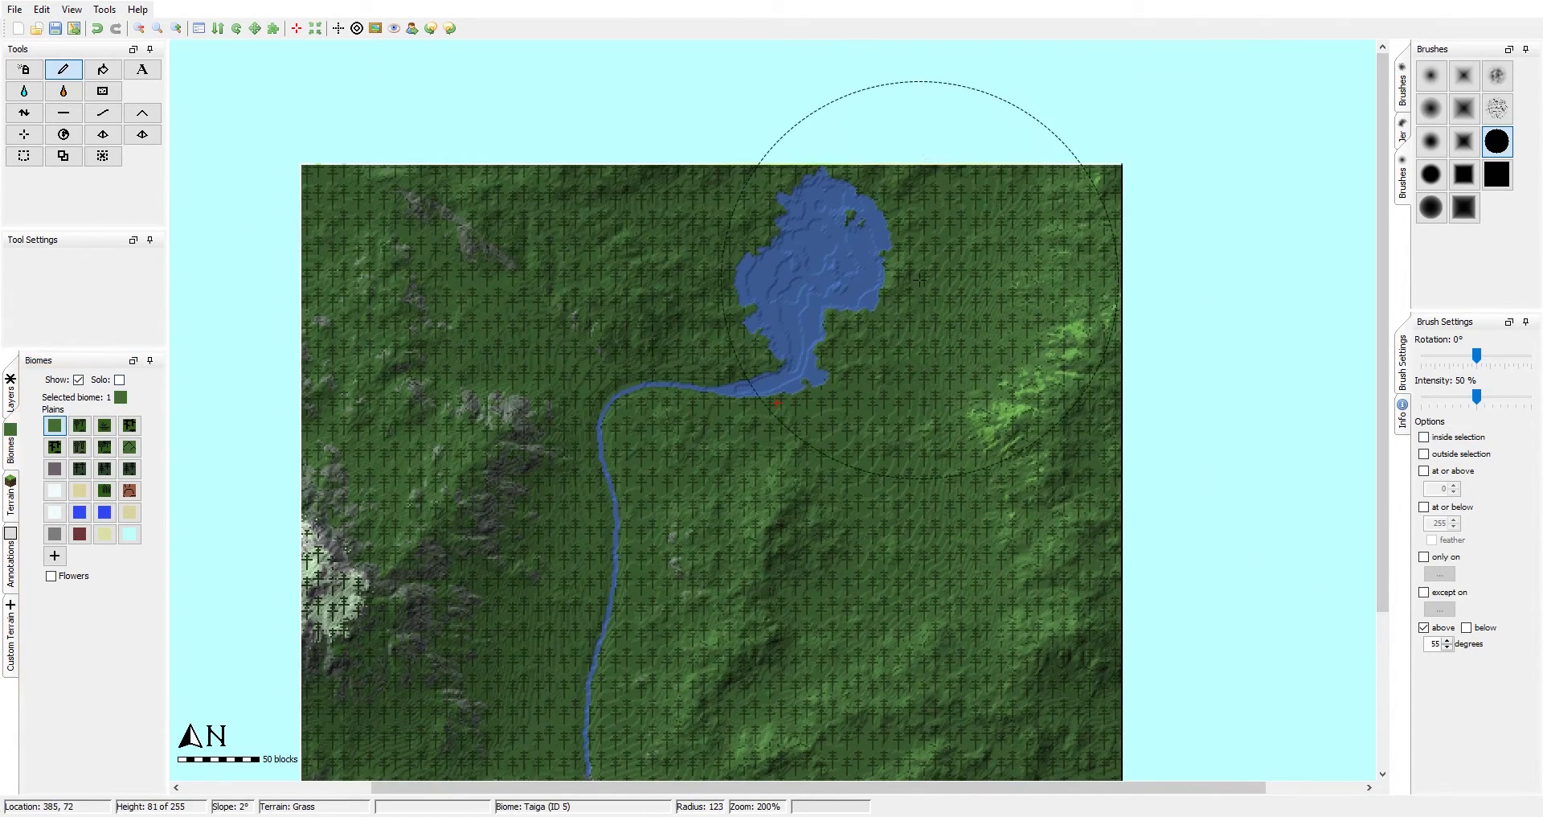
Step: Remove the brush's slope limit and paint the Plains biome over the northern and eastern parts of the map
left_click(1423, 627)
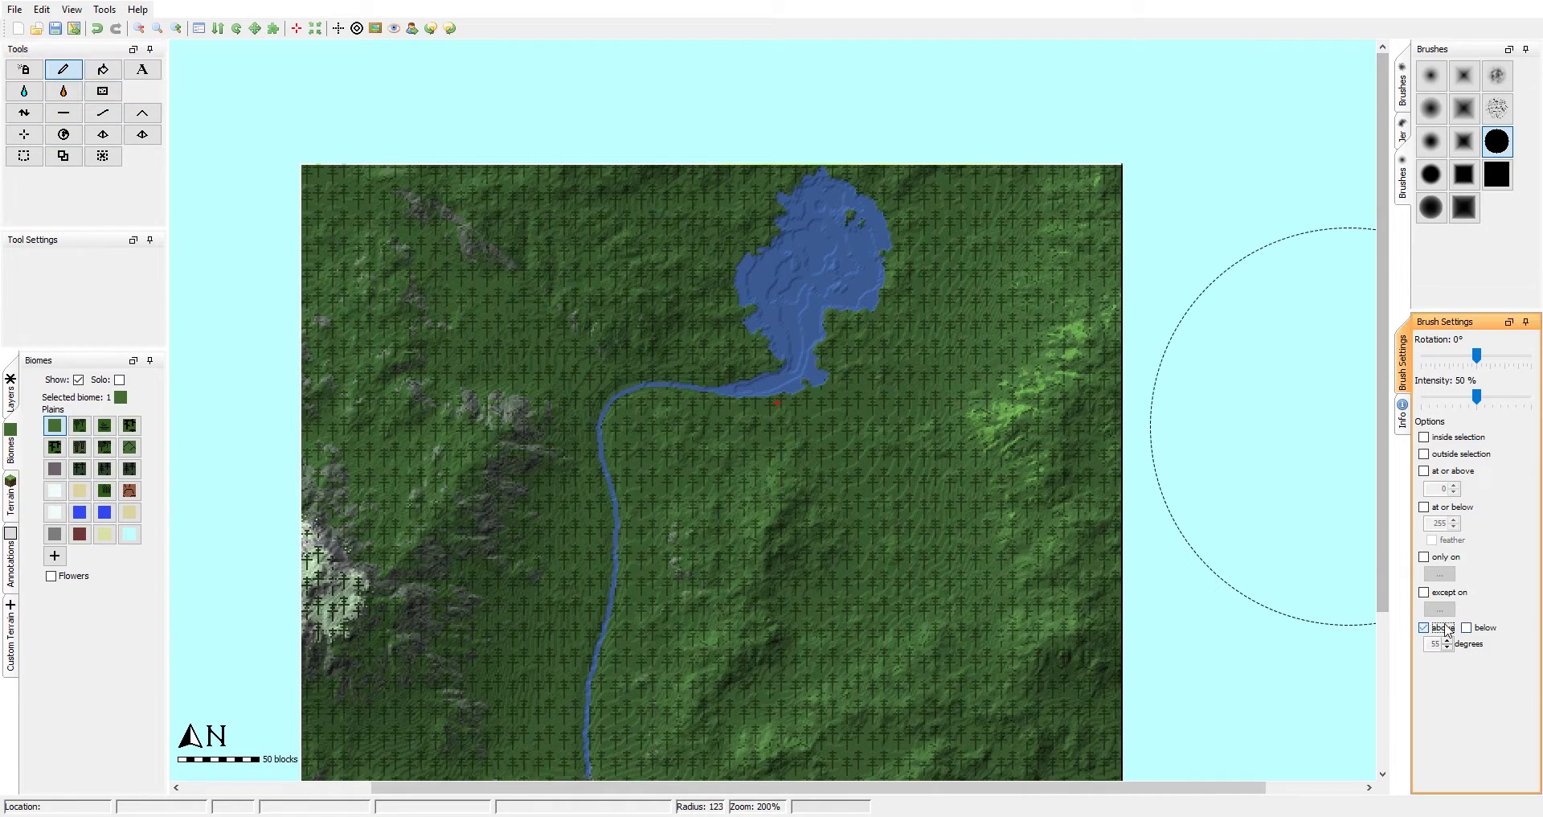
mouse_move(920, 245)
left_mouse_down()
mouse_move(1002, 354)
mouse_move(924, 244)
left_mouse_up()
left_click_drag(682, 193, 840, 330)
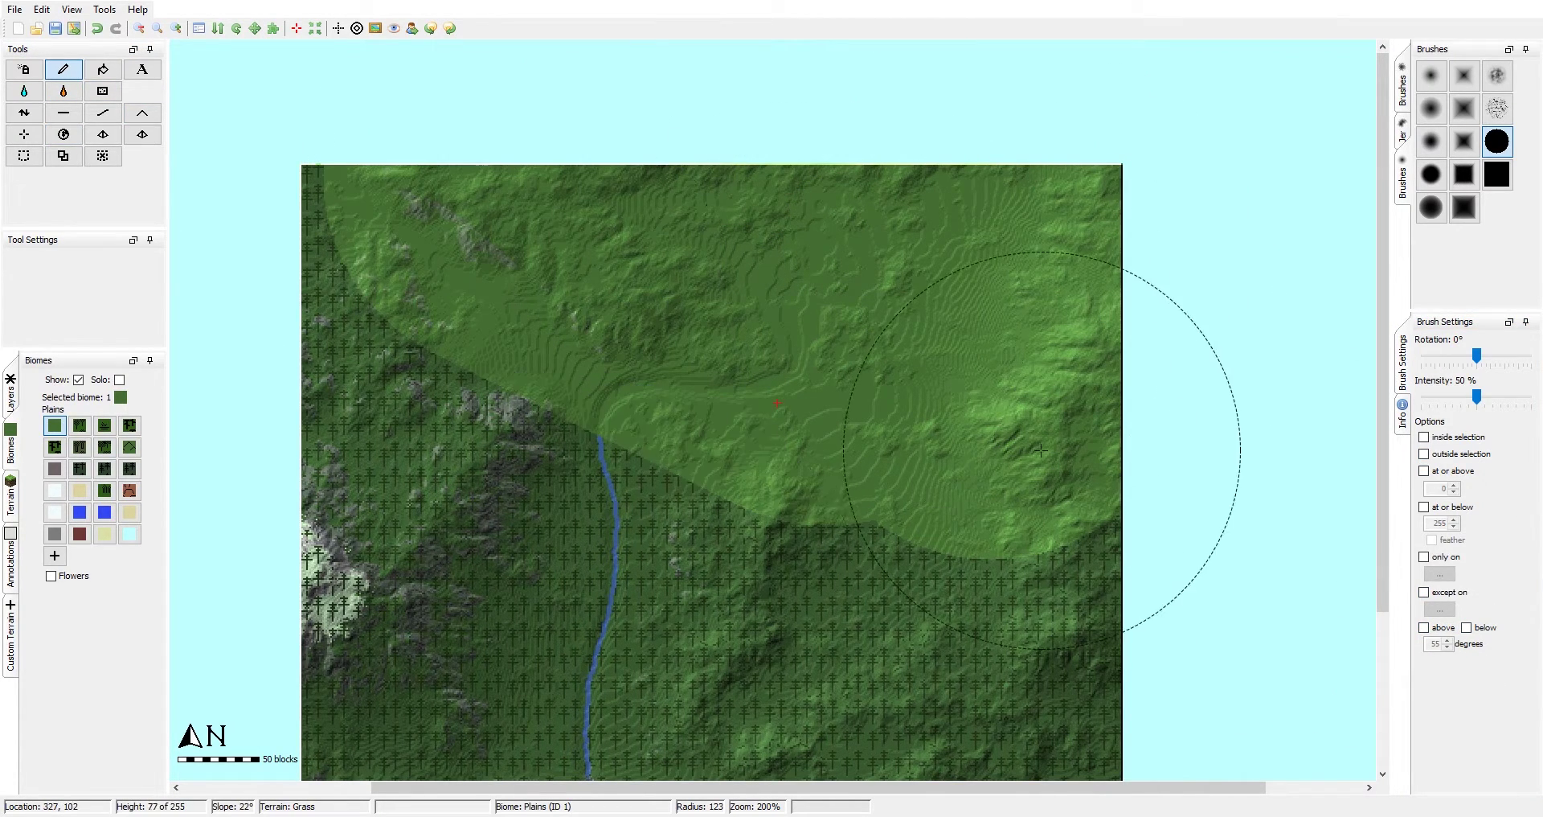
middle_click_drag(967, 411, 983, 191)
left_click_drag(1045, 310, 952, 333)
middle_click_drag(1064, 373, 1094, 273)
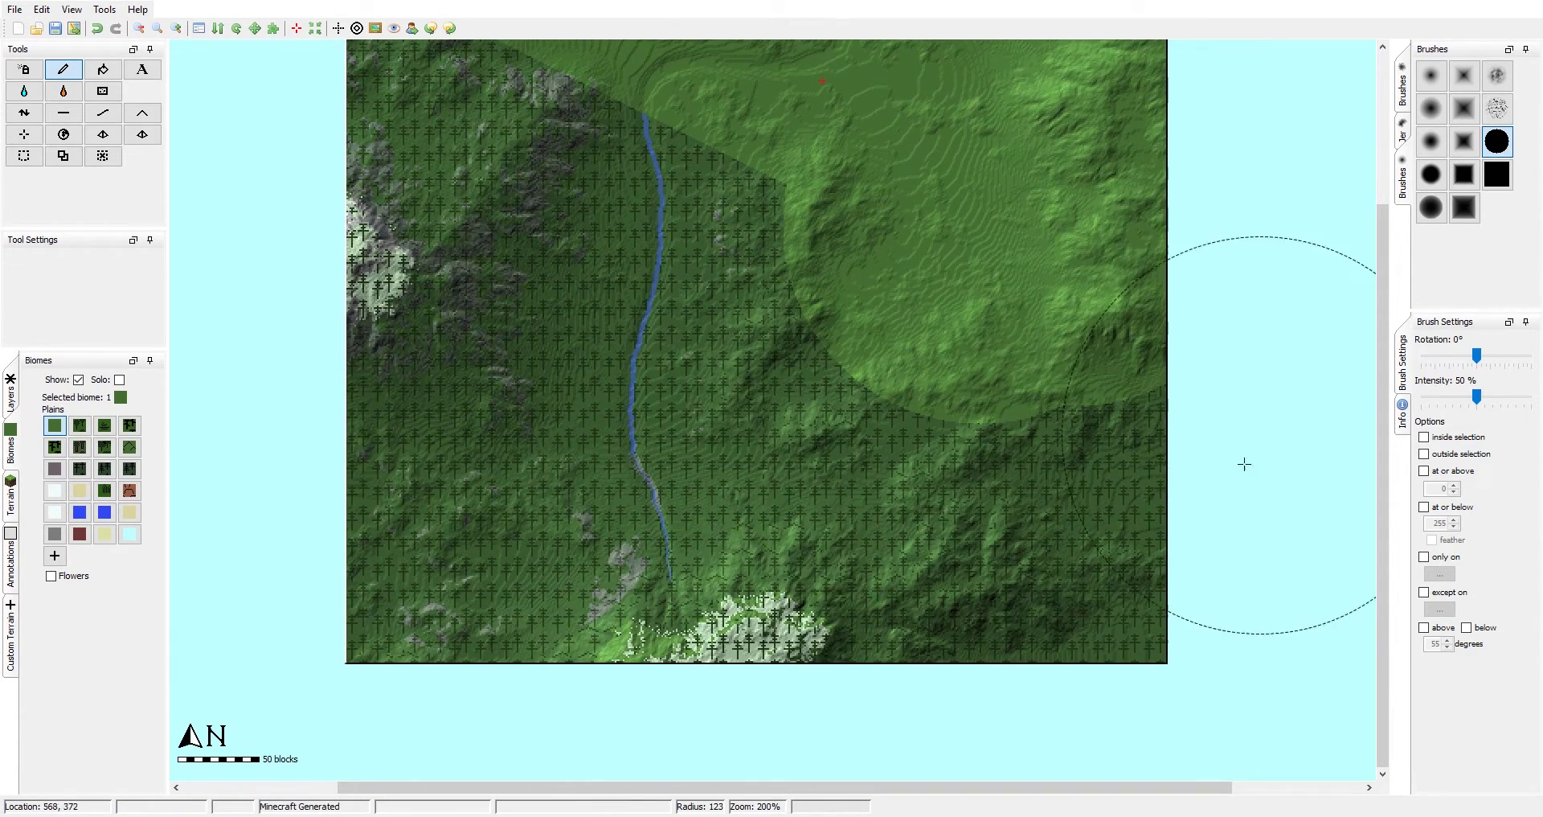
scroll(1181, 386, "down", 1)
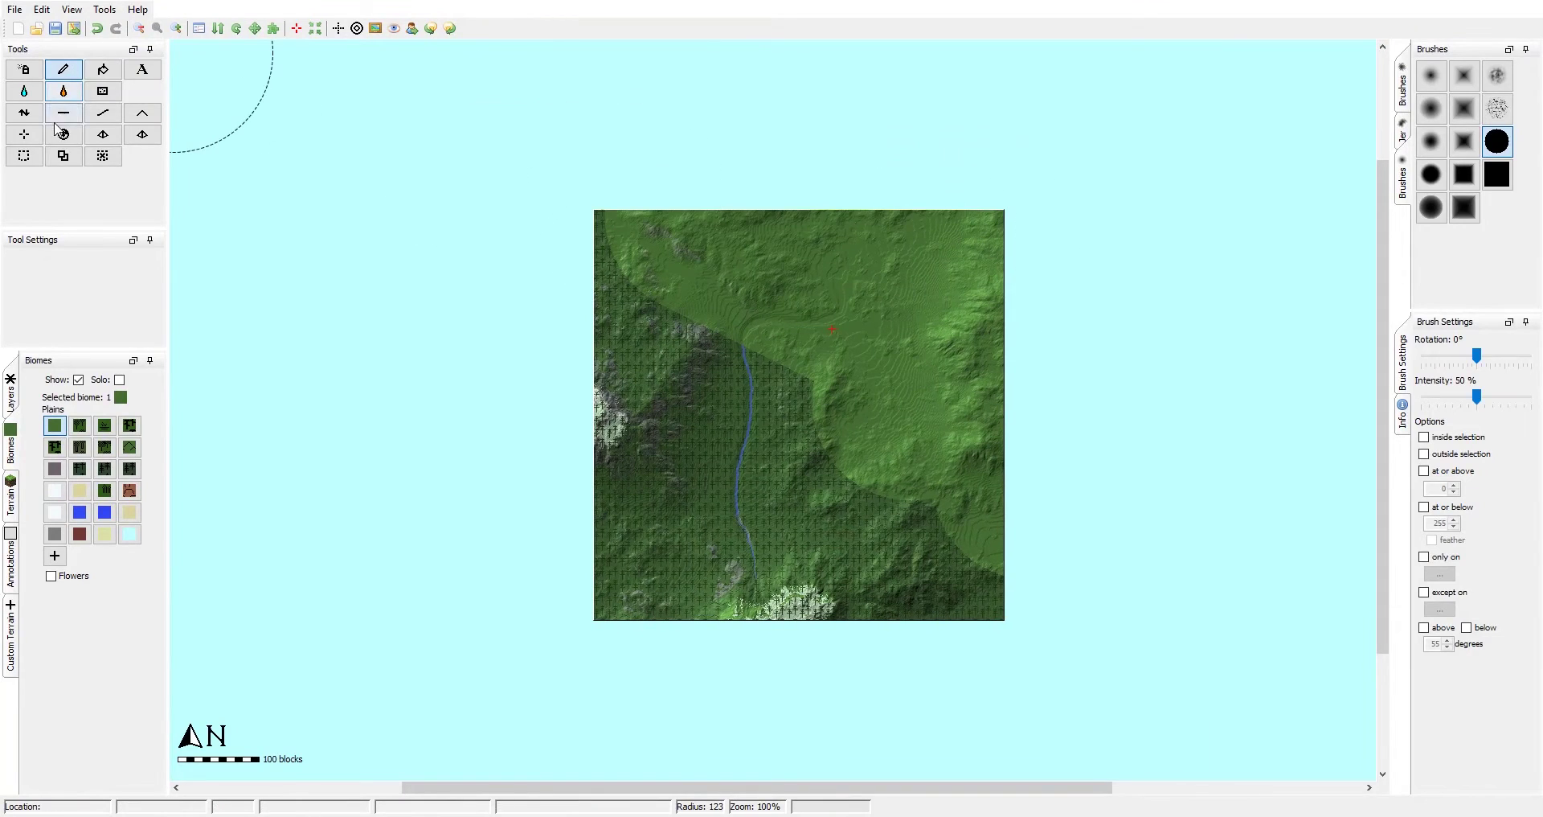
Step: Set up a global fill with Stone terrain limited to slopes above 45 degrees, keeping the map visible beside the dialog
left_click(61, 132)
left_click(659, 274)
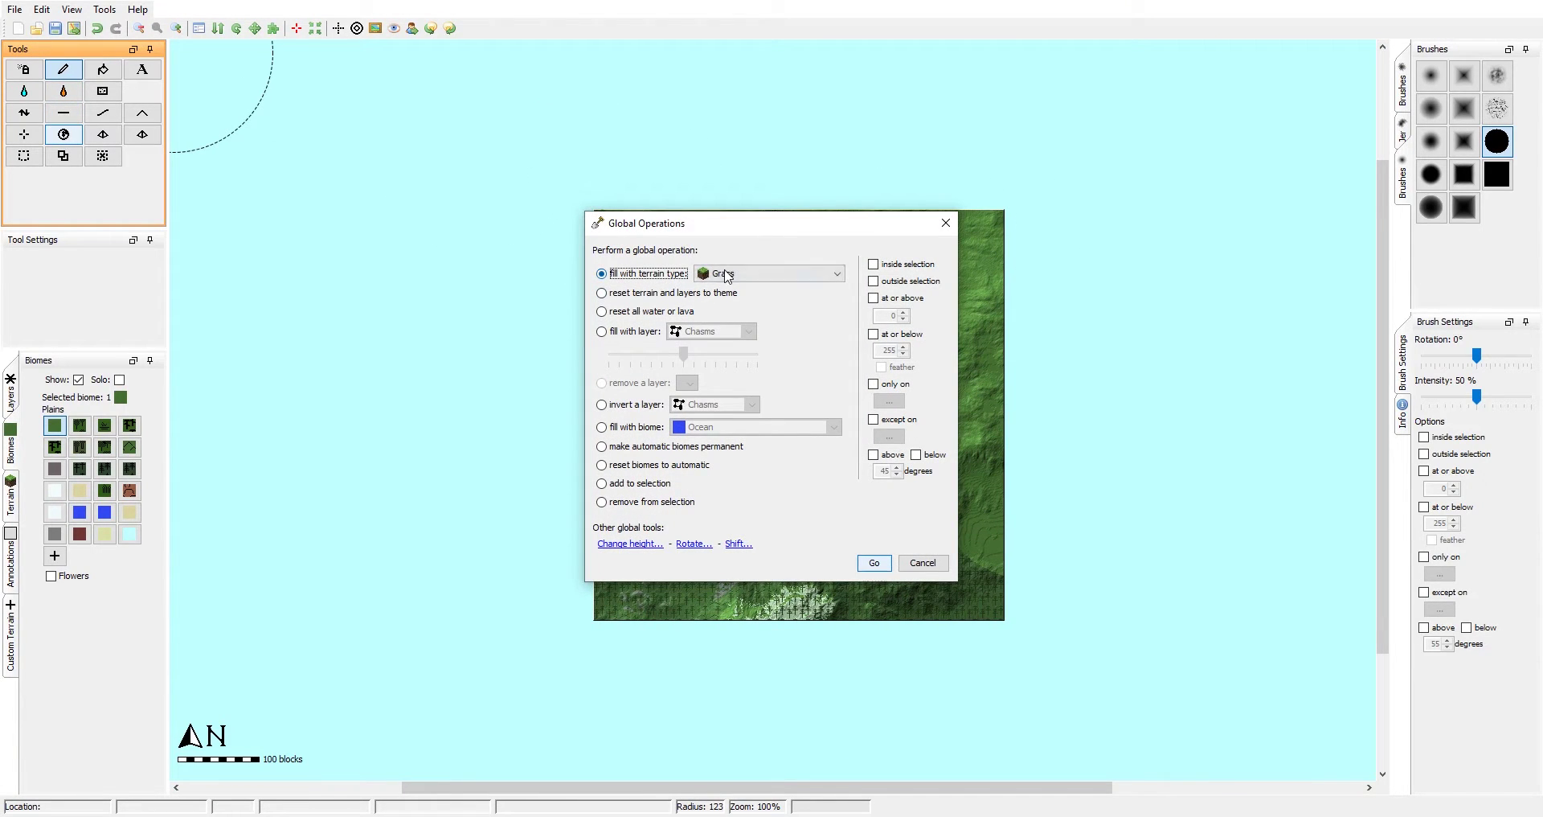
left_click(759, 273)
scroll(772, 337, "down", 1)
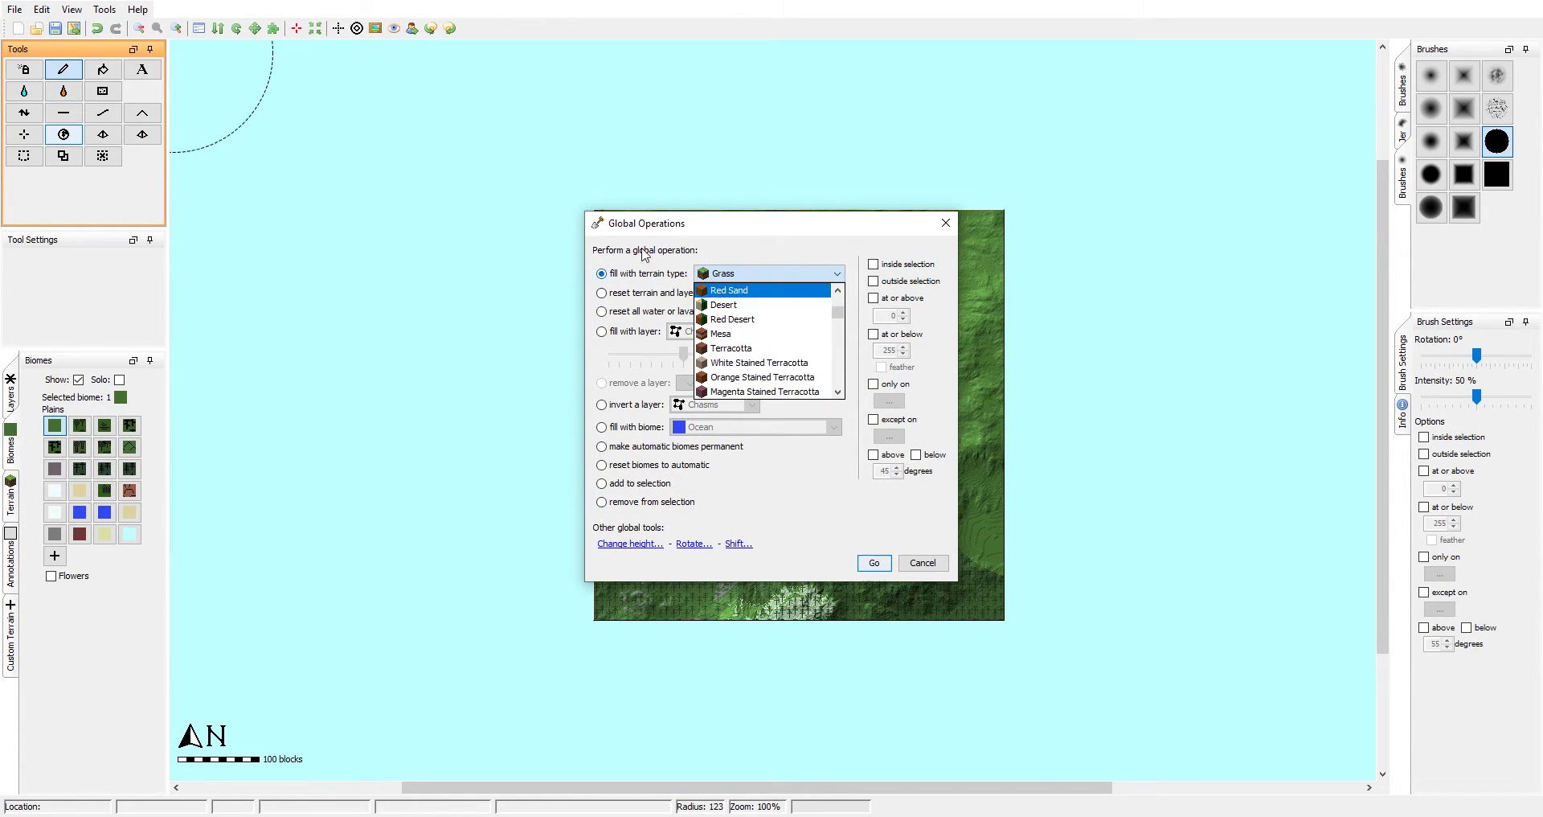
scroll(779, 336, "down", 5)
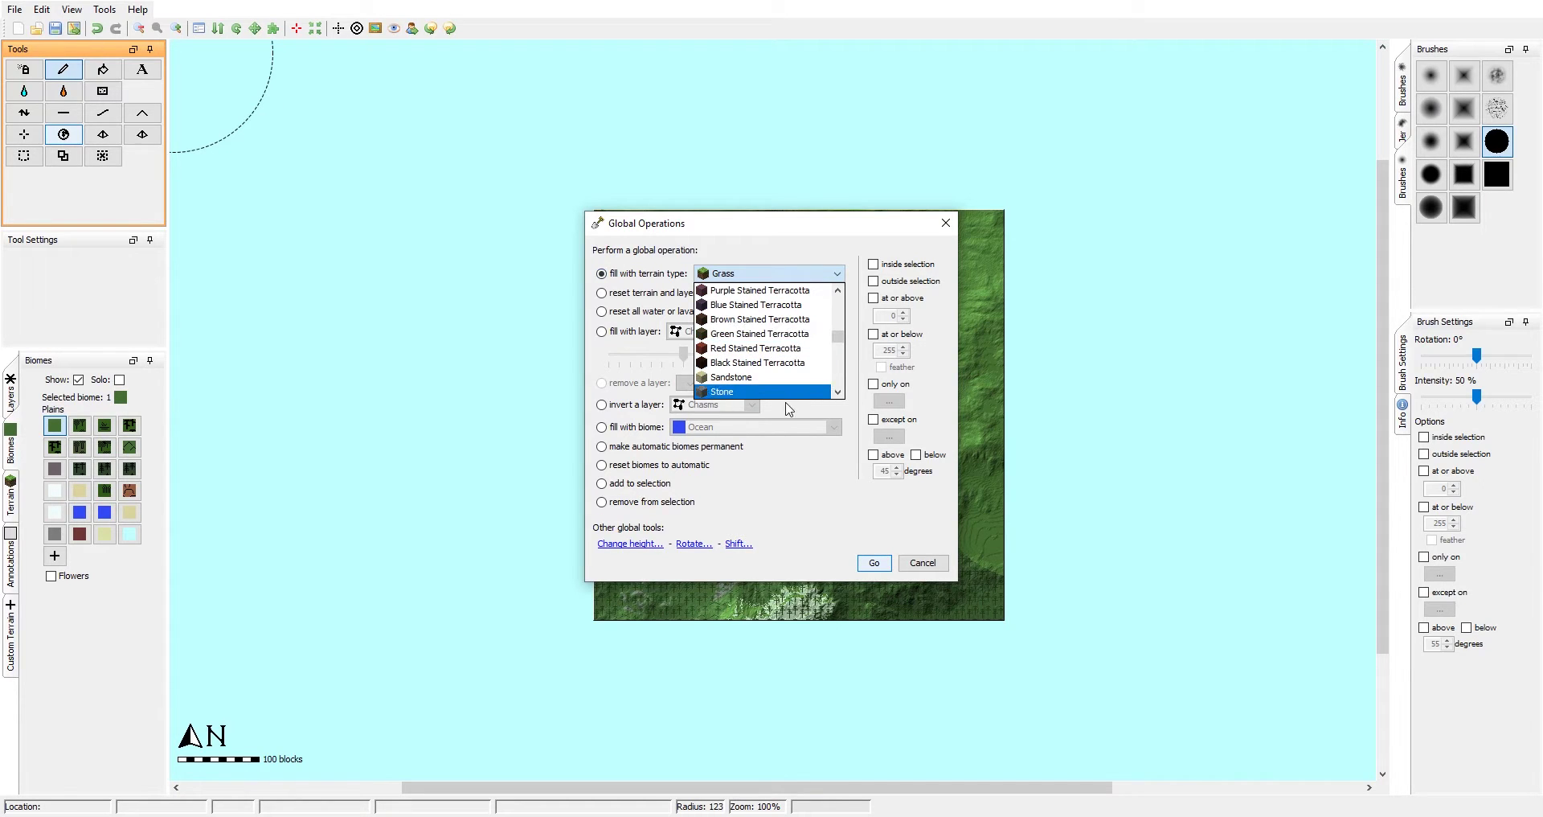
left_click(768, 392)
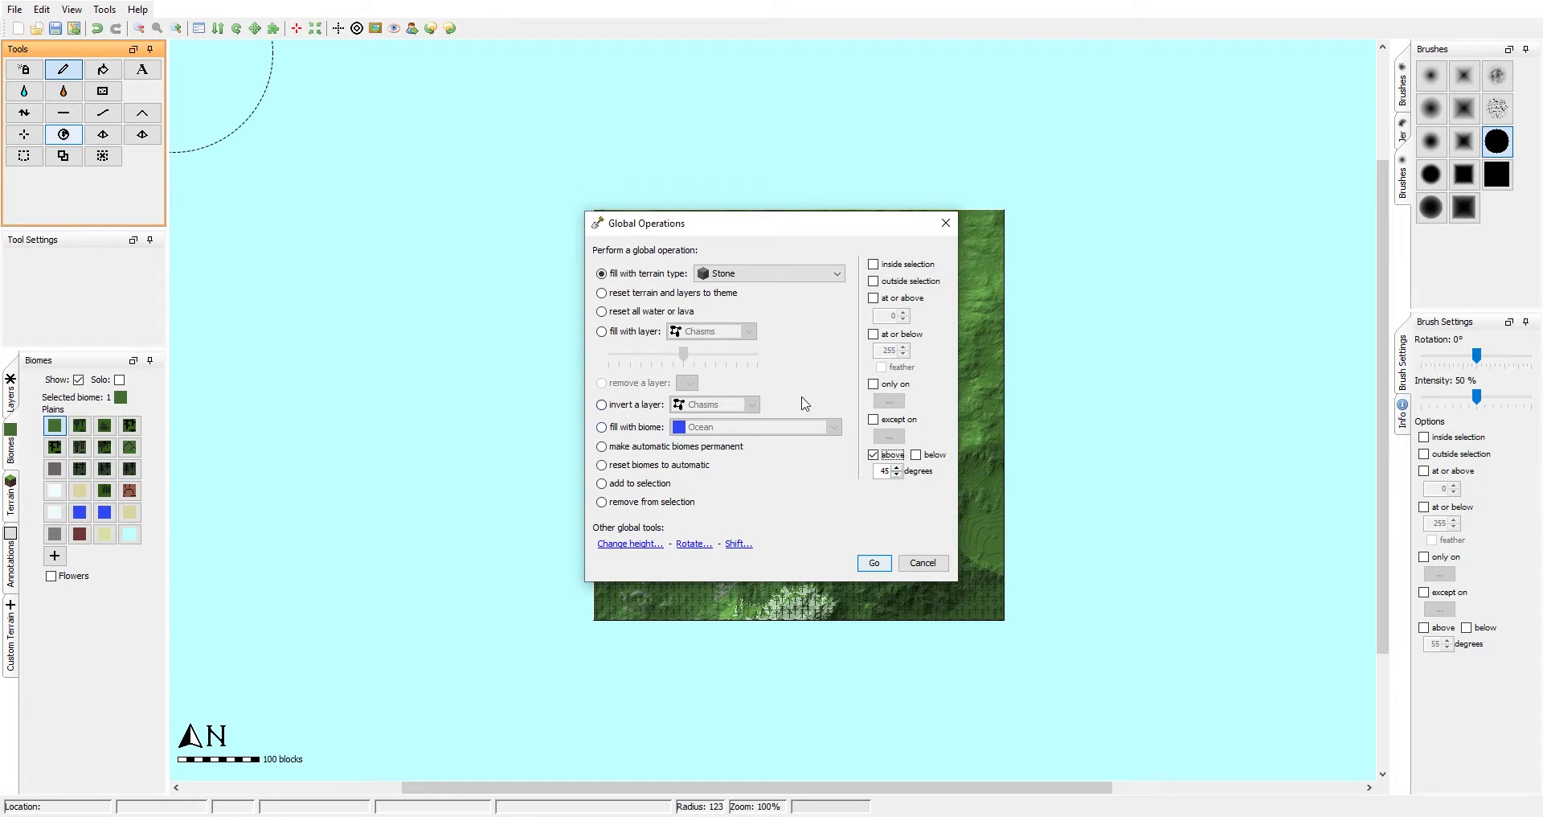
left_click_drag(830, 223, 413, 179)
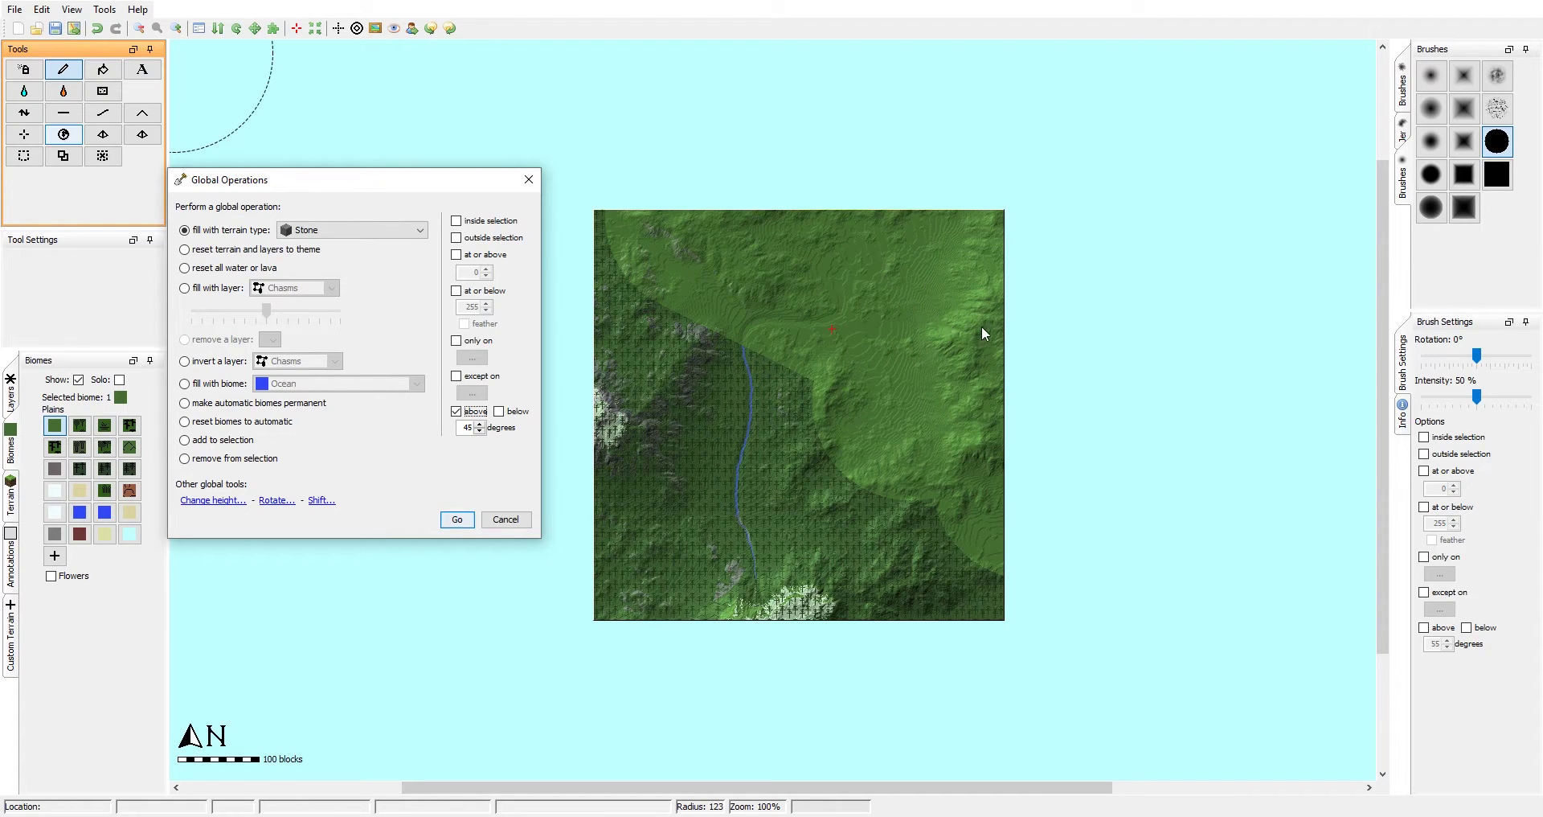
left_click_drag(408, 180, 494, 135)
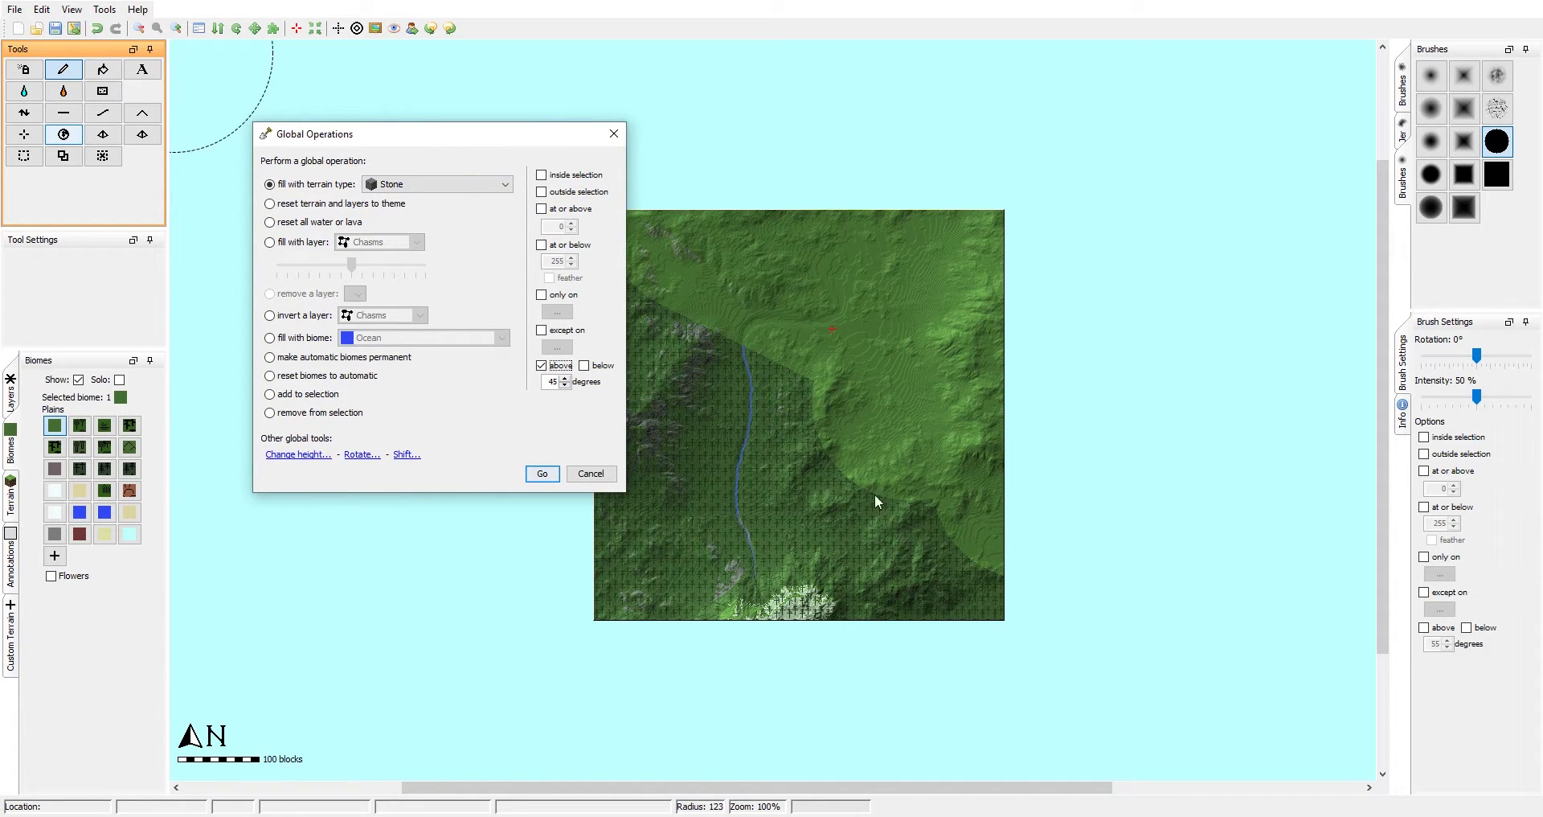
Step: Switch the global operation to filling with a biome
left_click(312, 346)
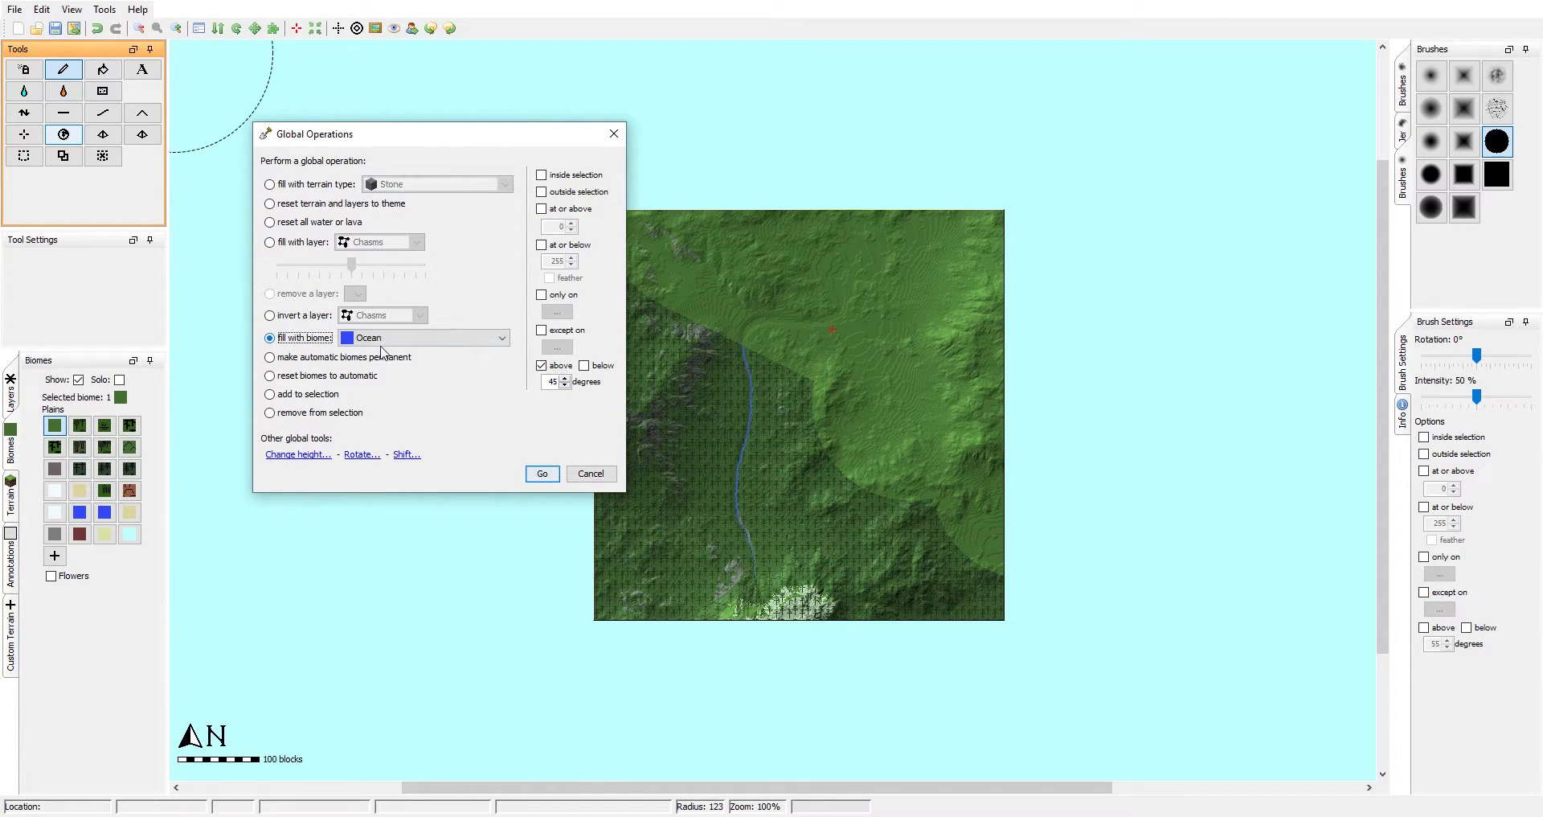